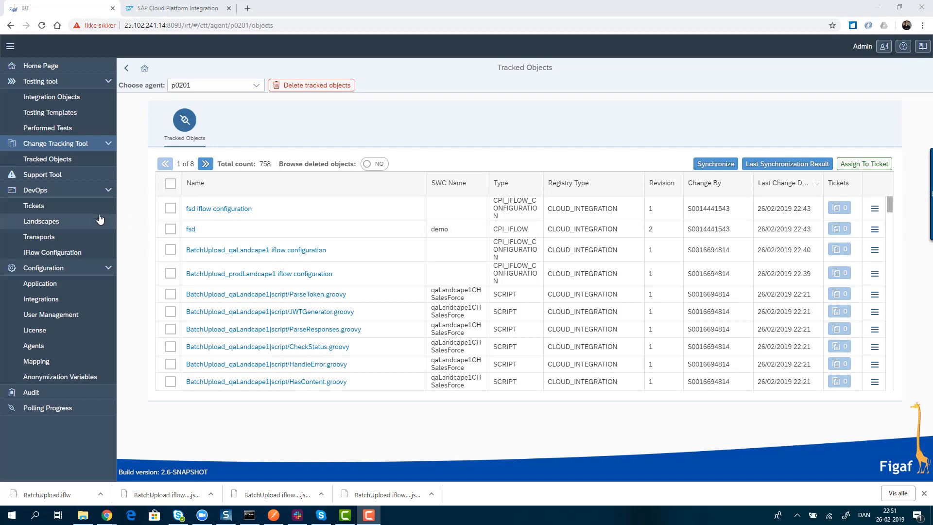
- Review the DemoLandscape definition and its system entries in the DevOps landscapes, leaving it unchanged
click(60, 225)
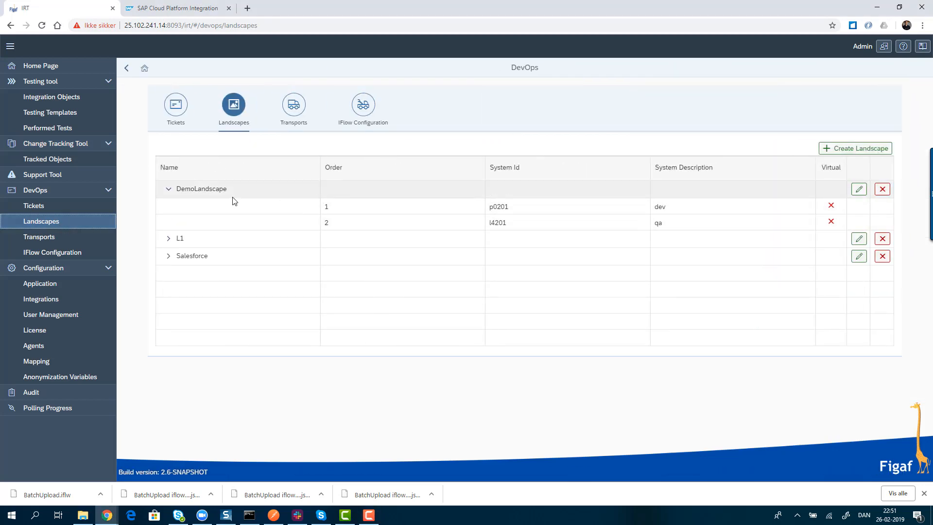
click(859, 189)
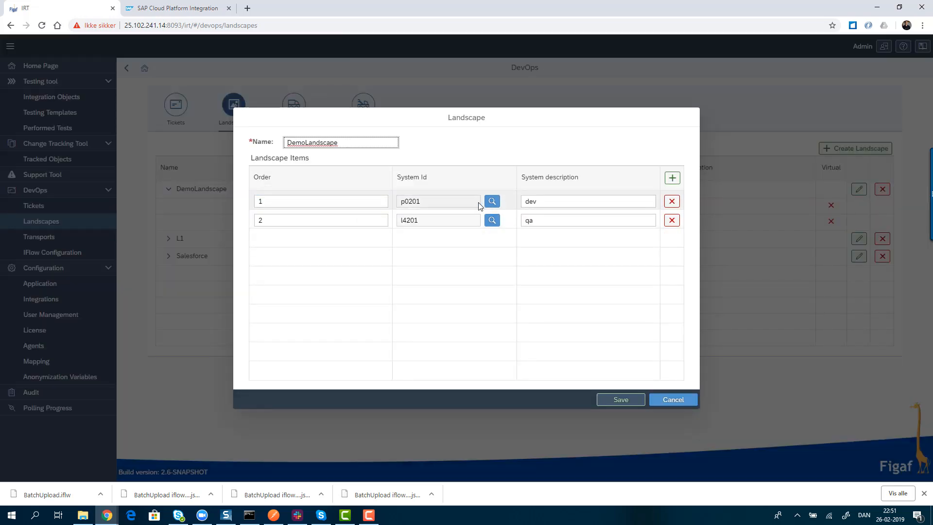
drag(434, 203, 386, 203)
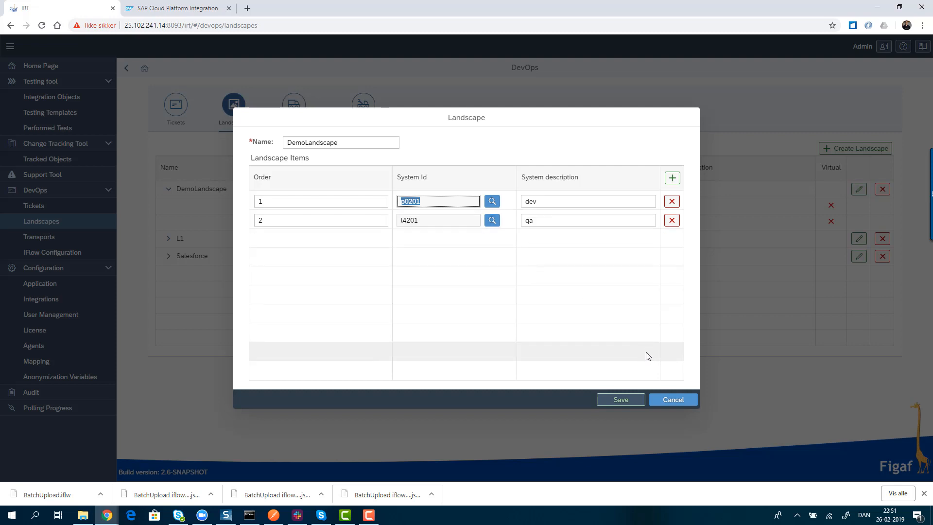
click(663, 400)
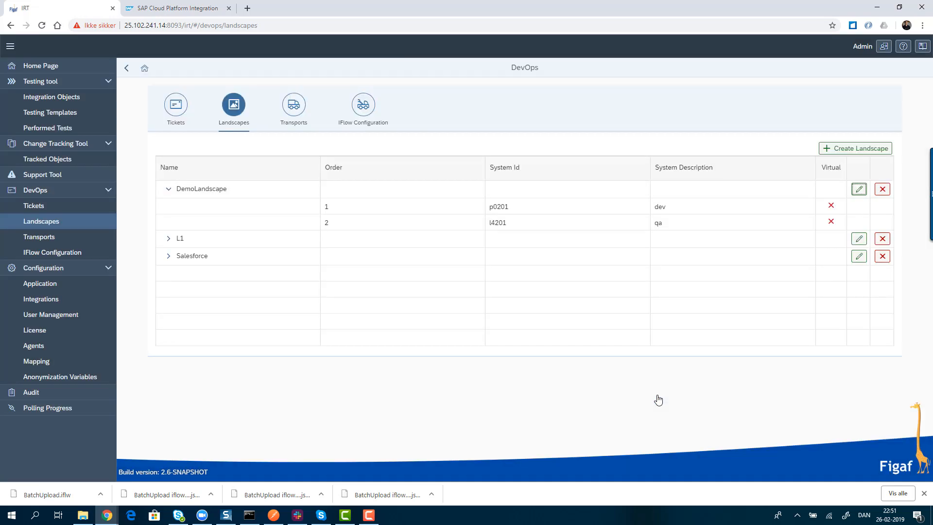
- Load the current IFlow configuration for the tracked object fsd 1.0.3 in DemoLandscape
click(72, 253)
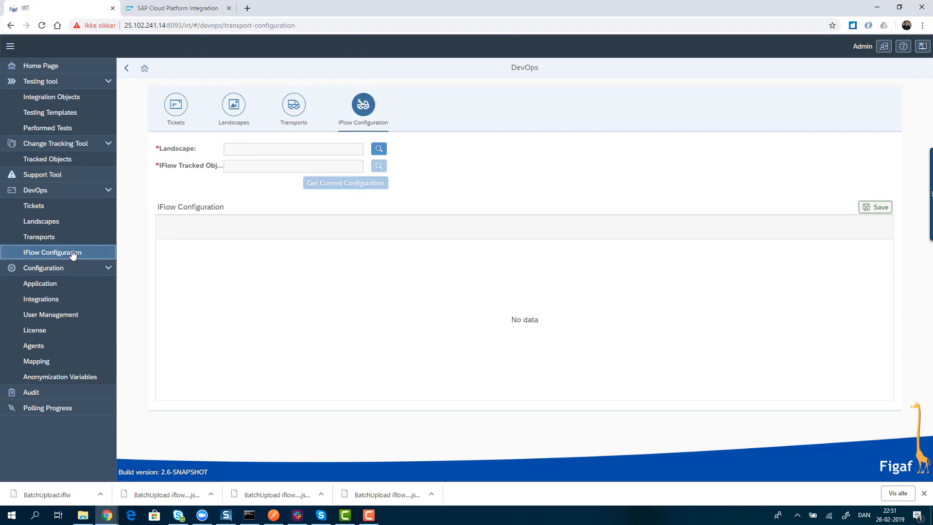
click(378, 148)
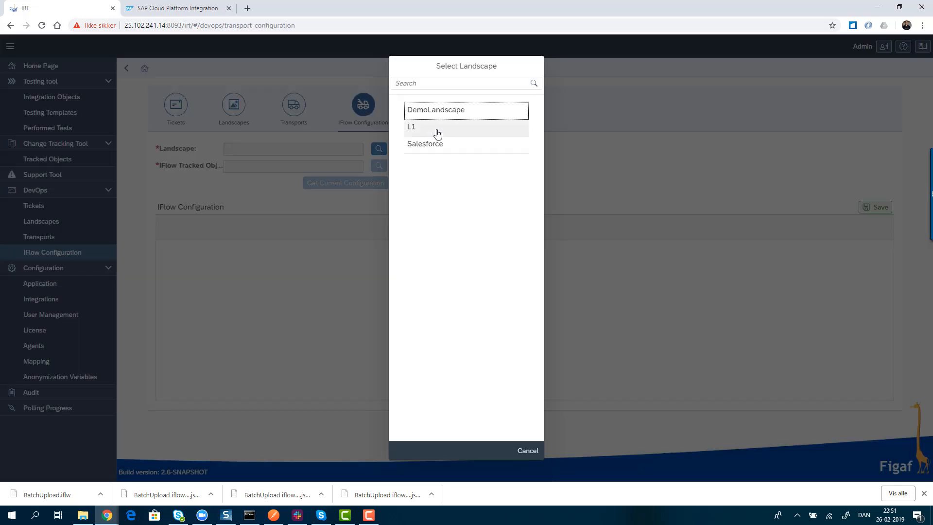
click(444, 116)
click(378, 165)
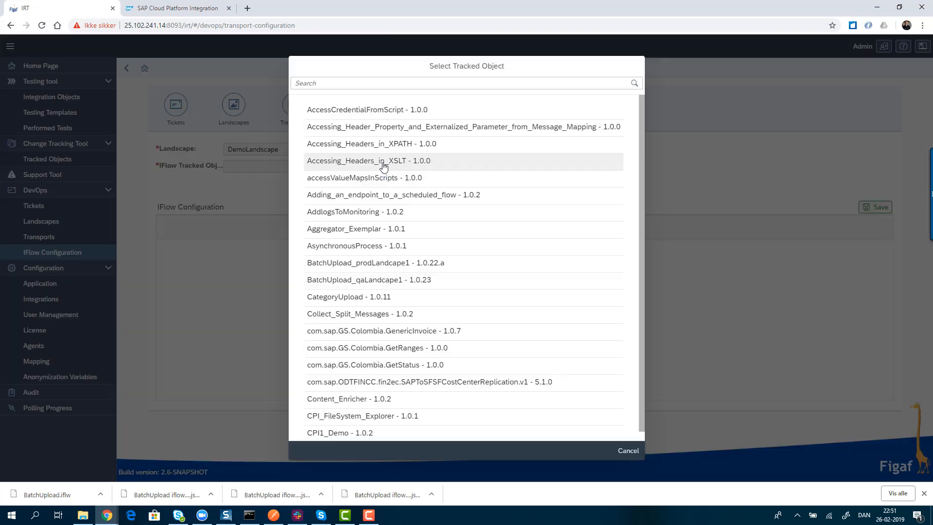
text(fsd)
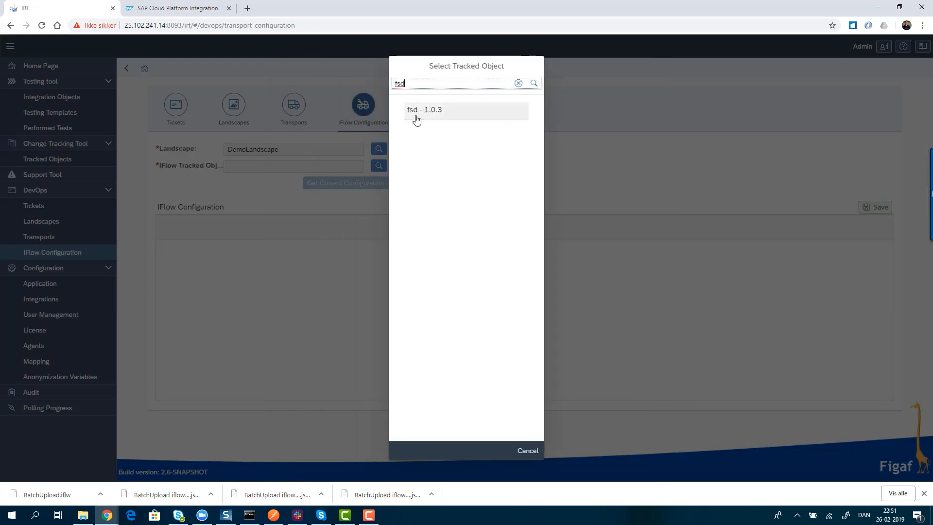
click(415, 117)
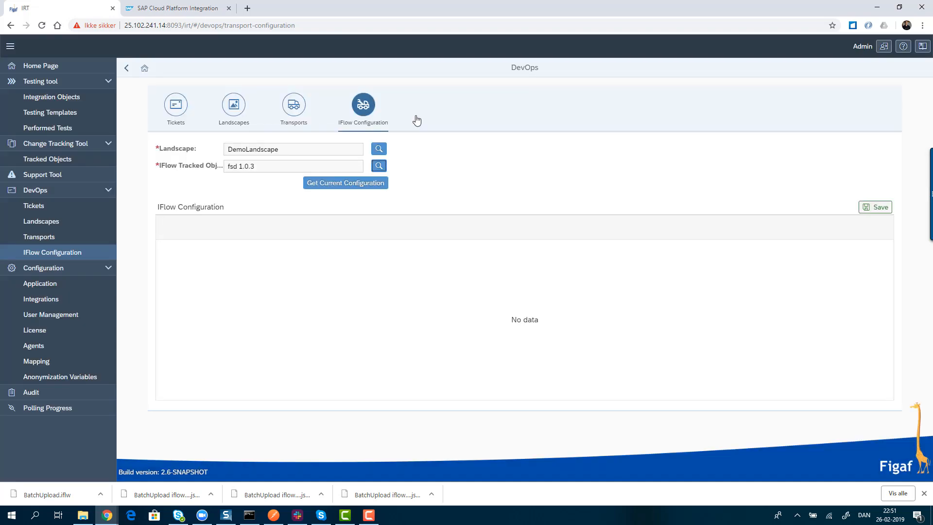
click(364, 185)
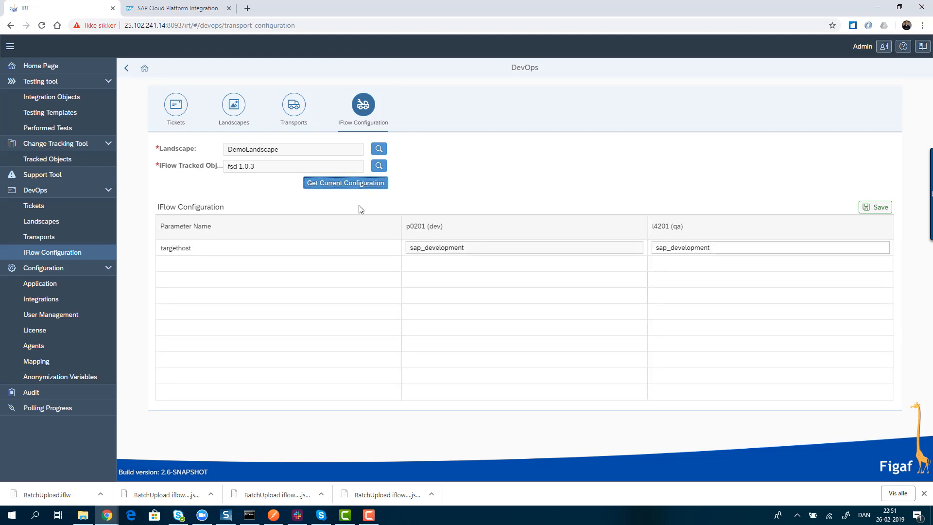
- Set the targethost parameter for the l4201 (qa) system to sap_qa and save the configuration
drag(671, 248, 792, 248)
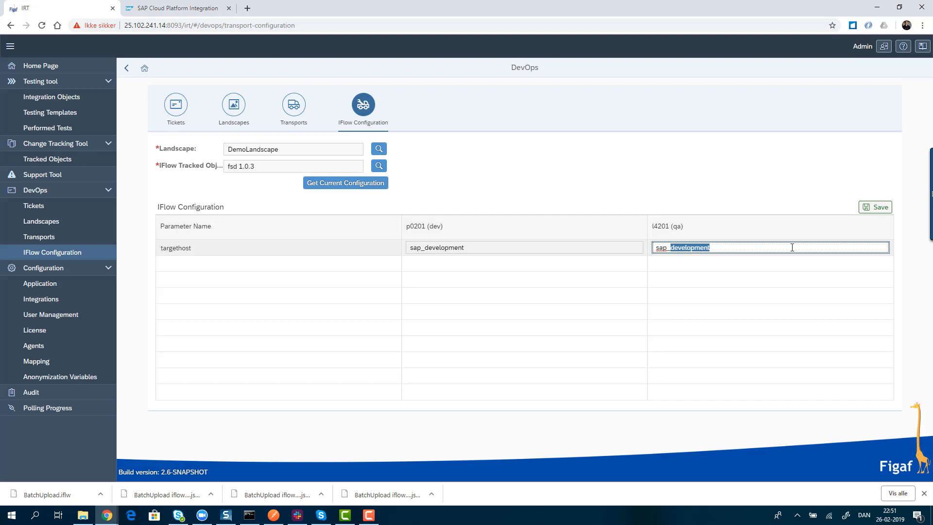
text(qu)
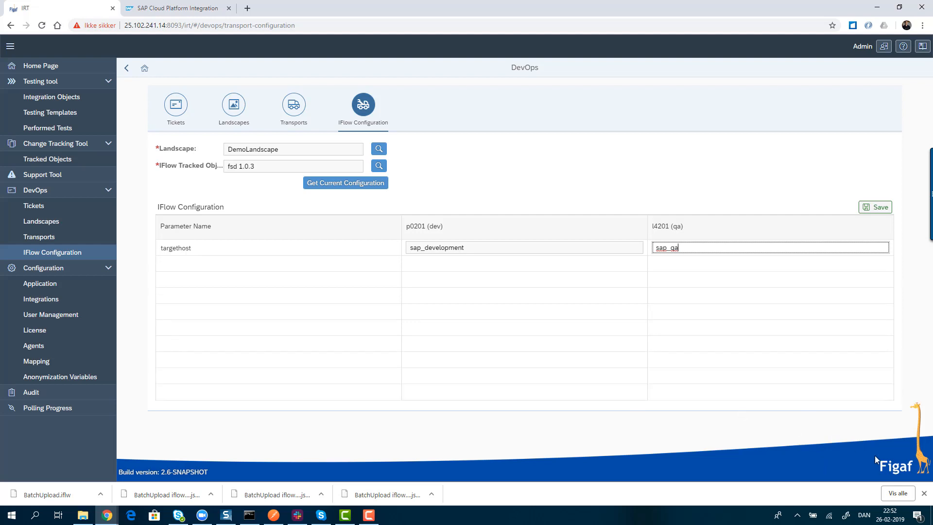
click(875, 209)
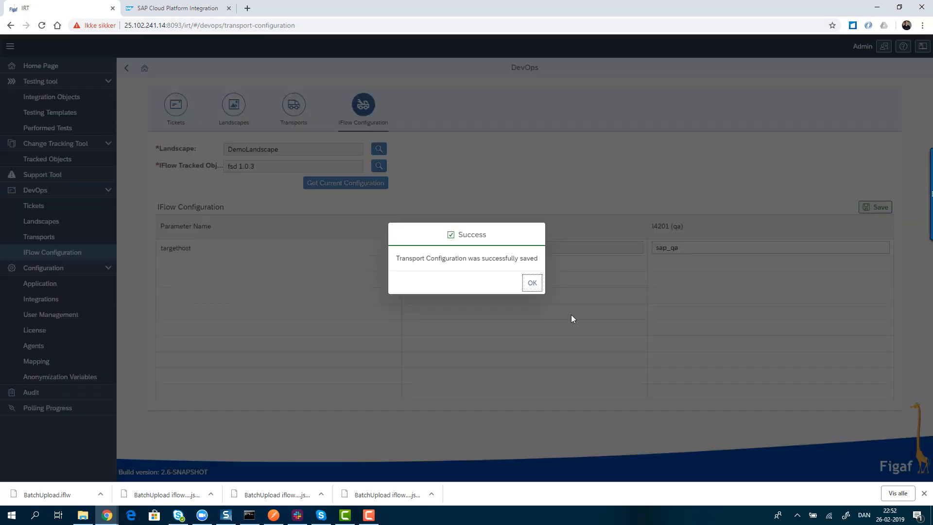
click(529, 288)
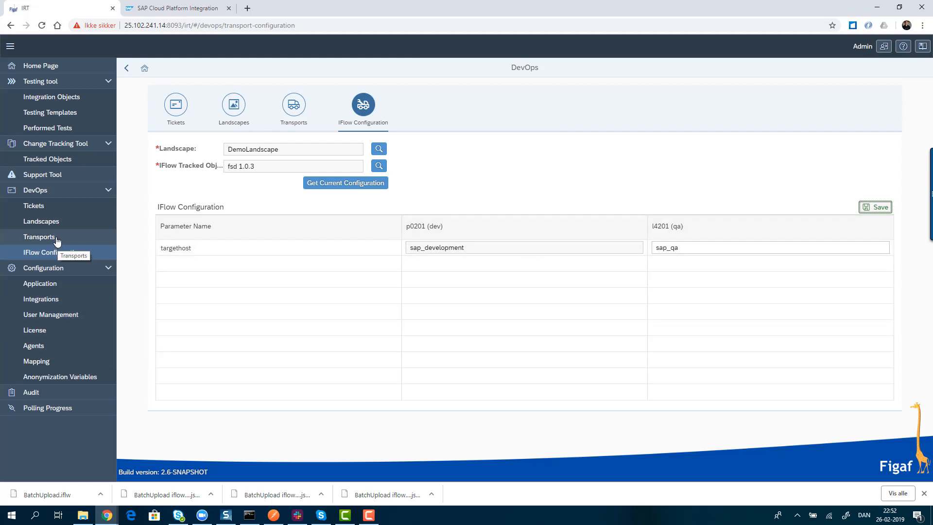
- Start assigning the tracked object fsd to a new ticket with the ID SCR5558 and the title FSD demo
click(52, 144)
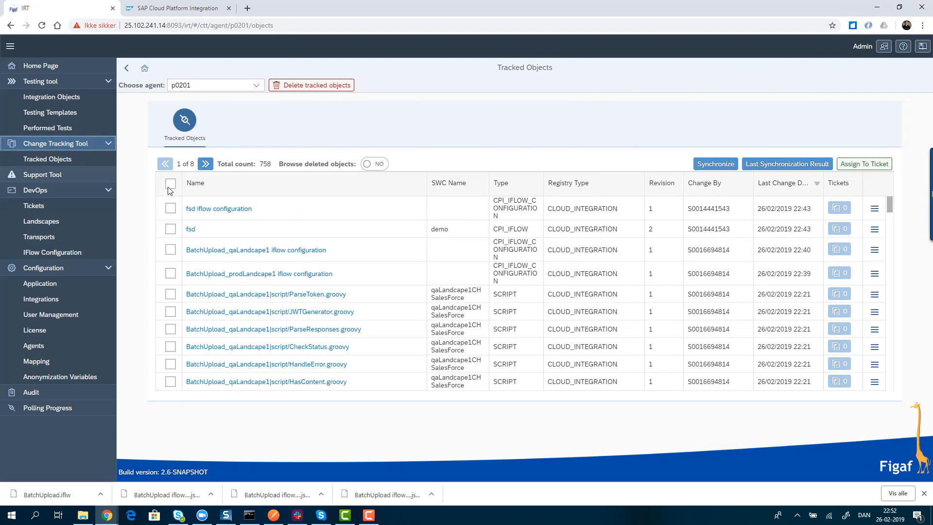
click(169, 232)
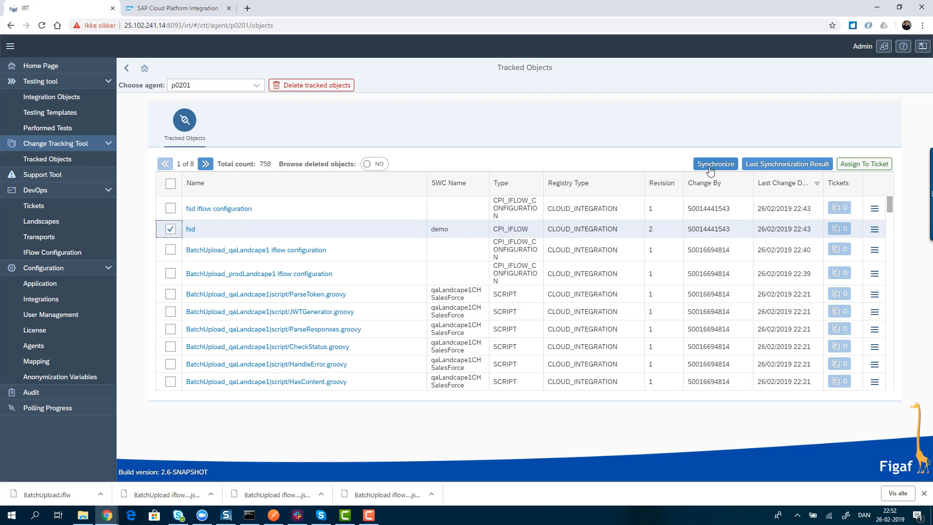
click(866, 165)
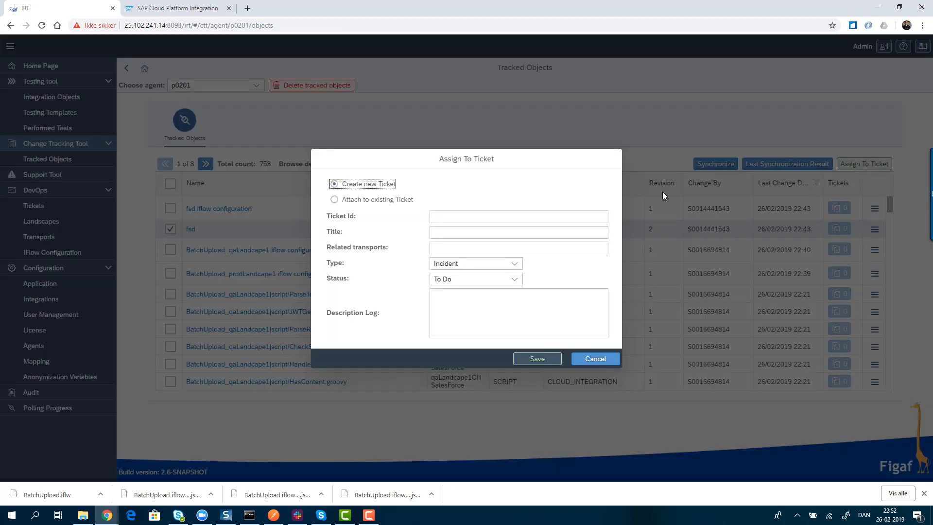
click(435, 215)
text(SCR555)
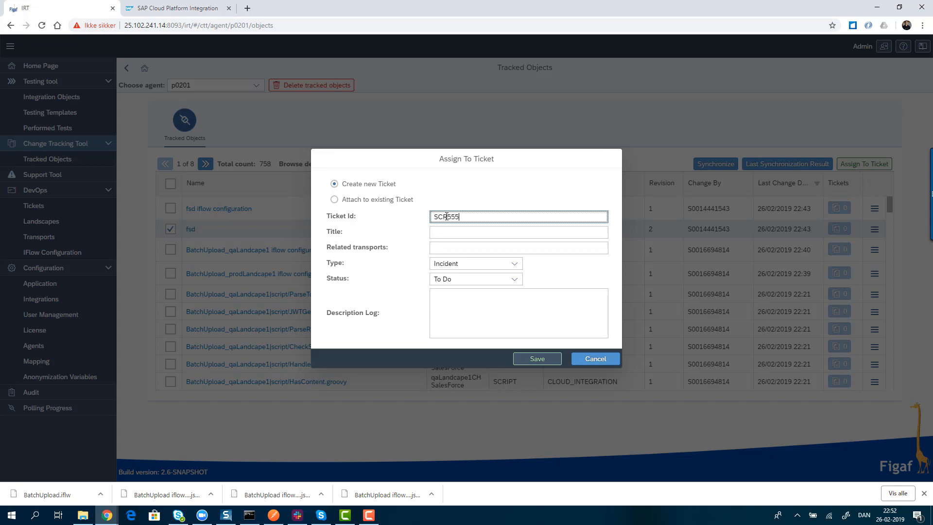
text(8)
key(Tab)
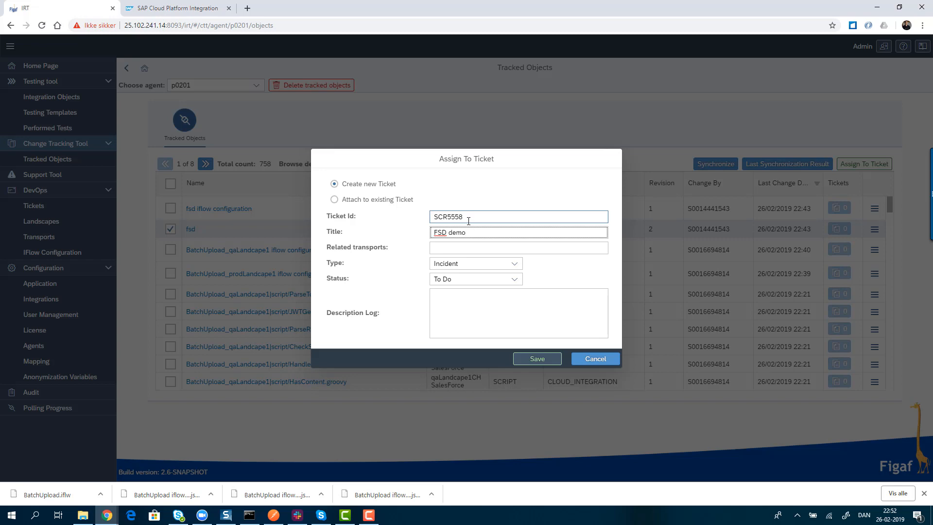
- Set the ticket type to Service Request, enter the description hwegoigahwe, and save the new ticket
click(509, 265)
click(487, 293)
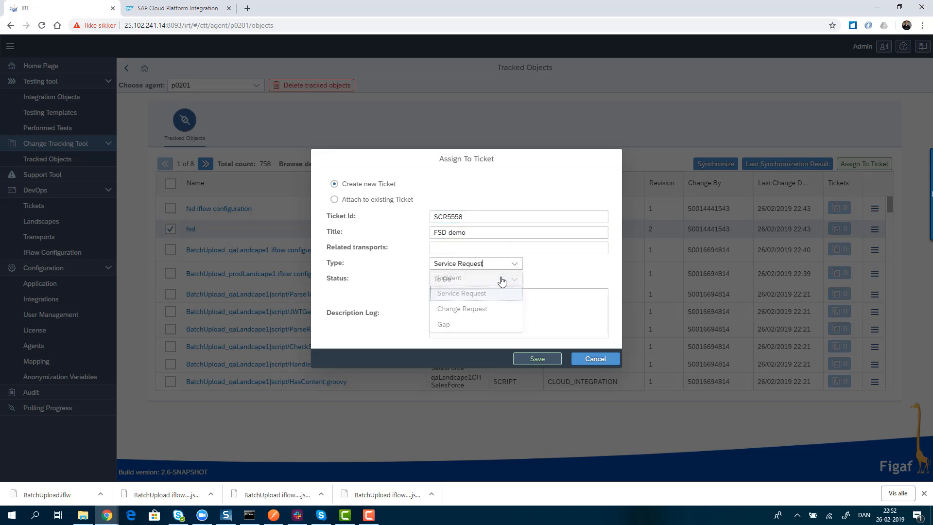
click(497, 325)
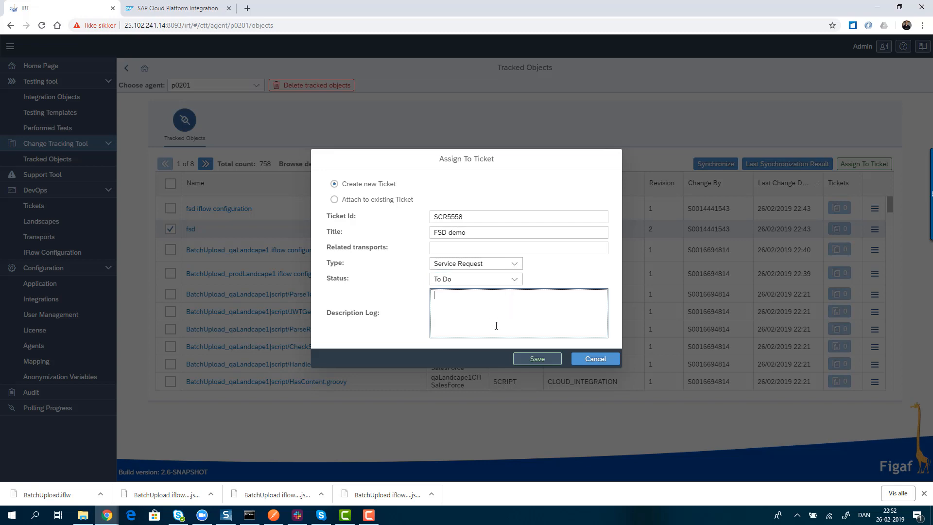
text(fsdgfgdsfdsf)
click(534, 361)
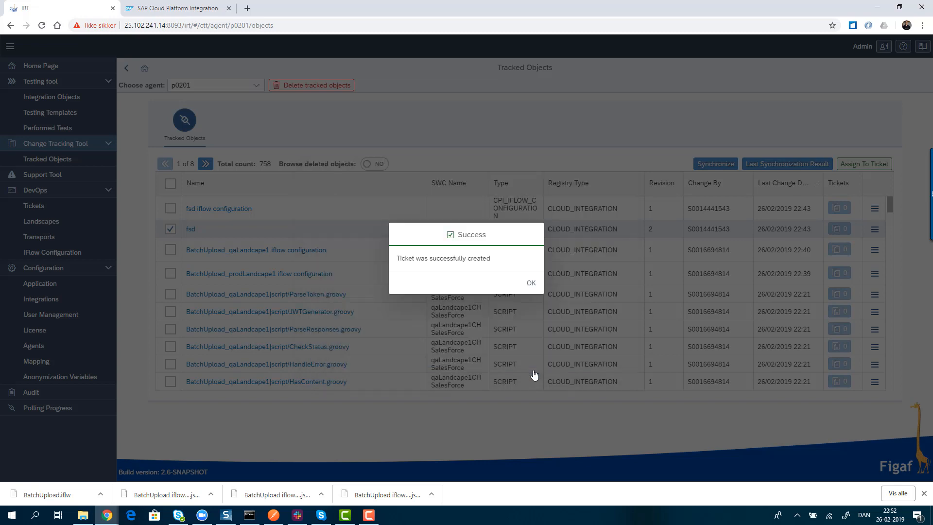
click(530, 282)
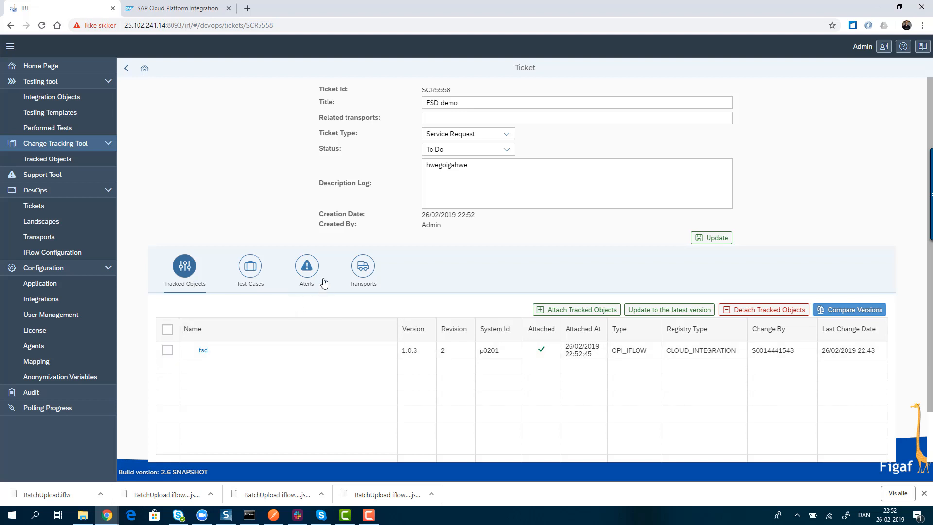
- Start a new transport for the ticket, named FSD1, with DemoLandscape as its landscape
click(362, 266)
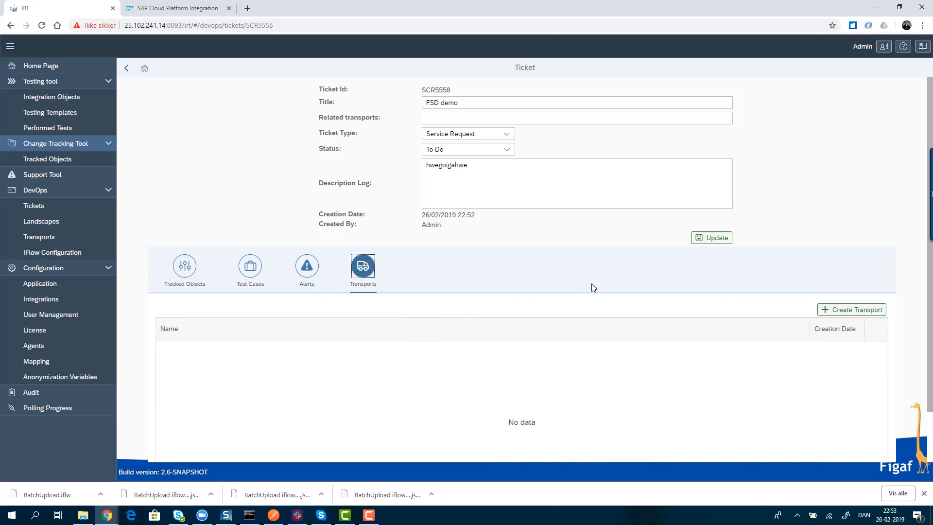
click(826, 310)
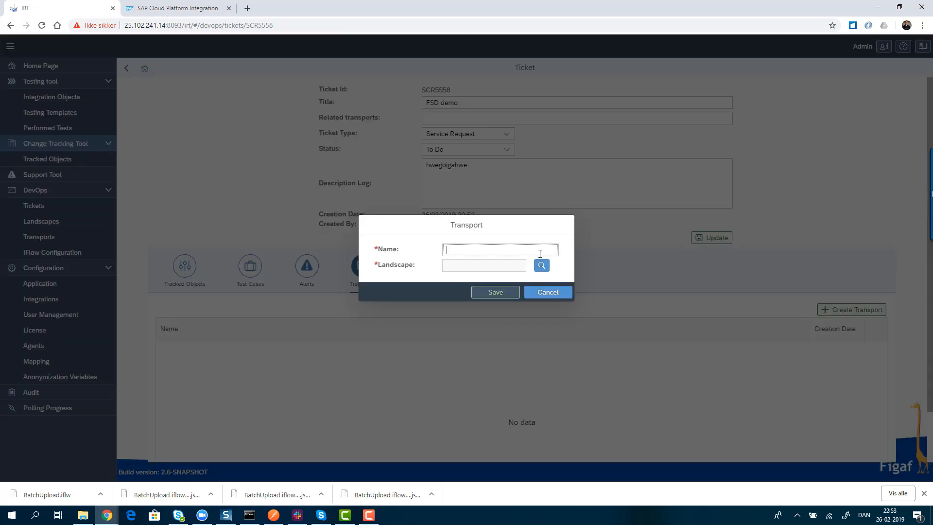
click(527, 253)
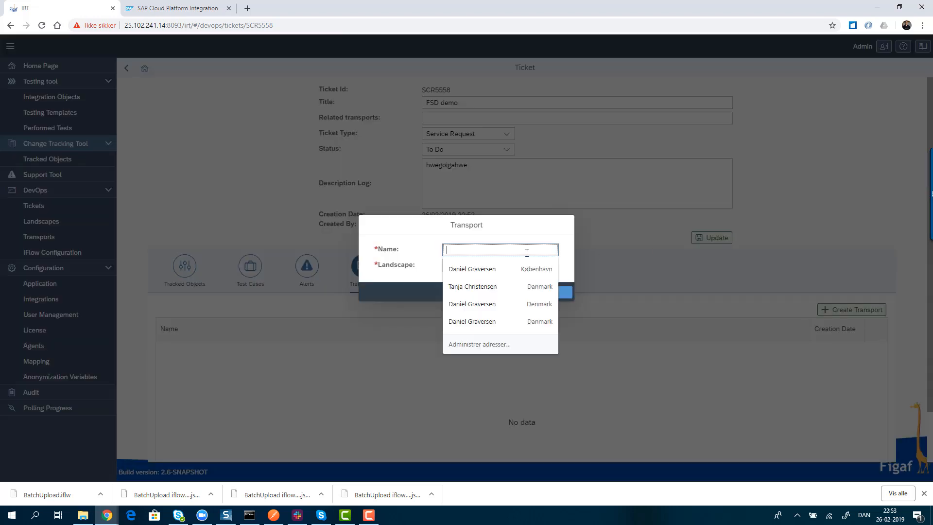
text(FSD1)
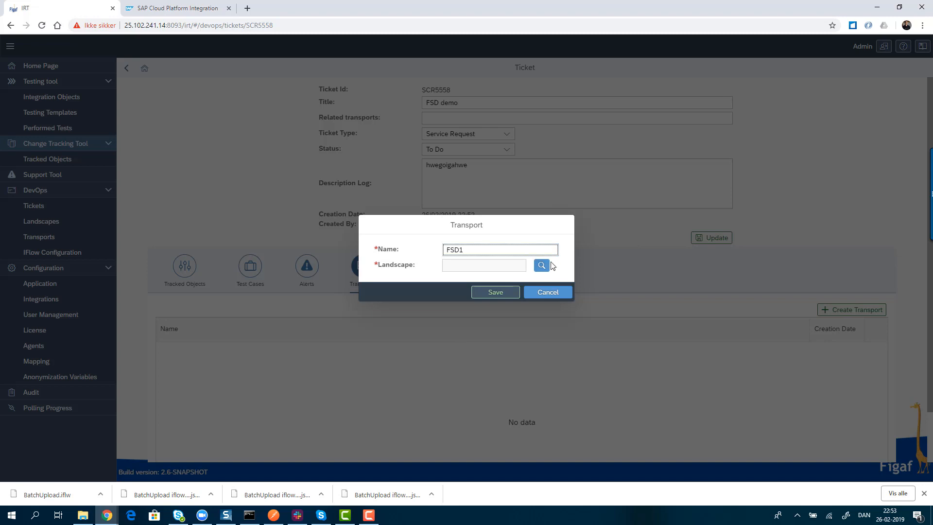
click(542, 265)
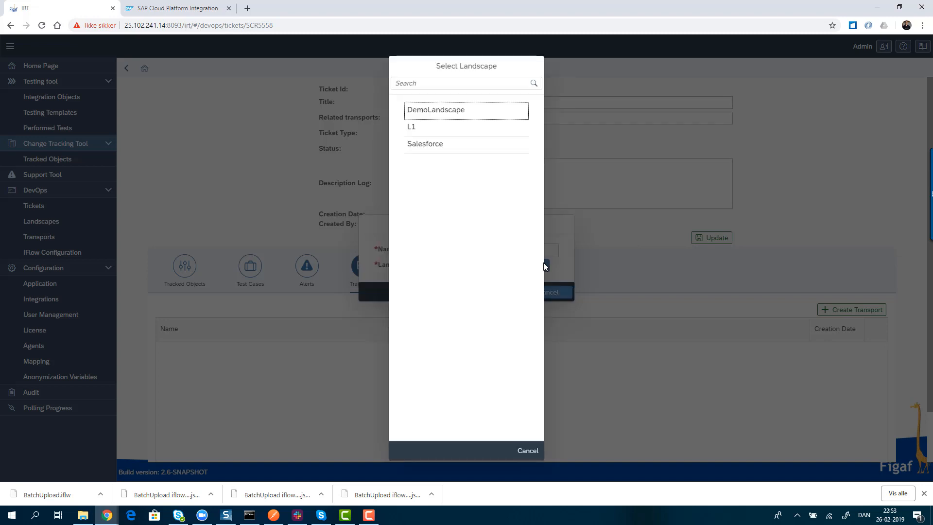
click(439, 112)
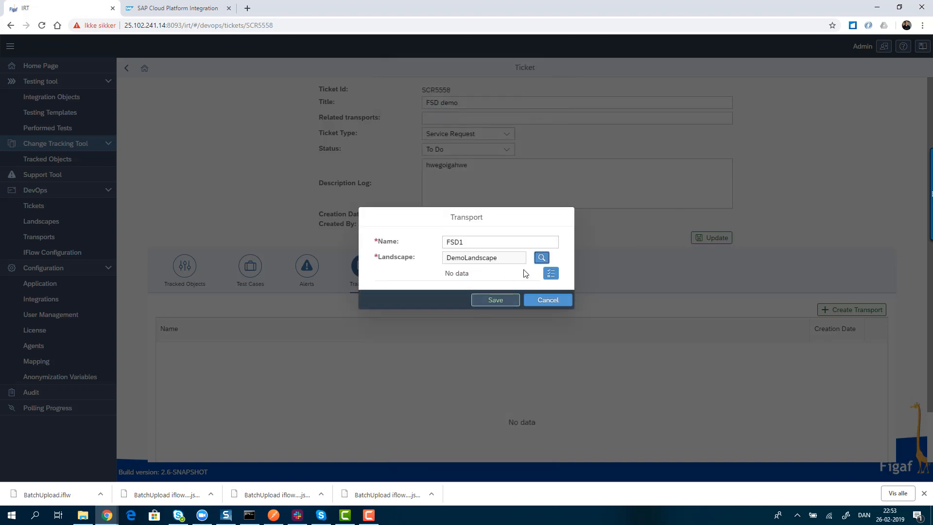
- Add the tracked object fsd to the new transport and save it
click(551, 273)
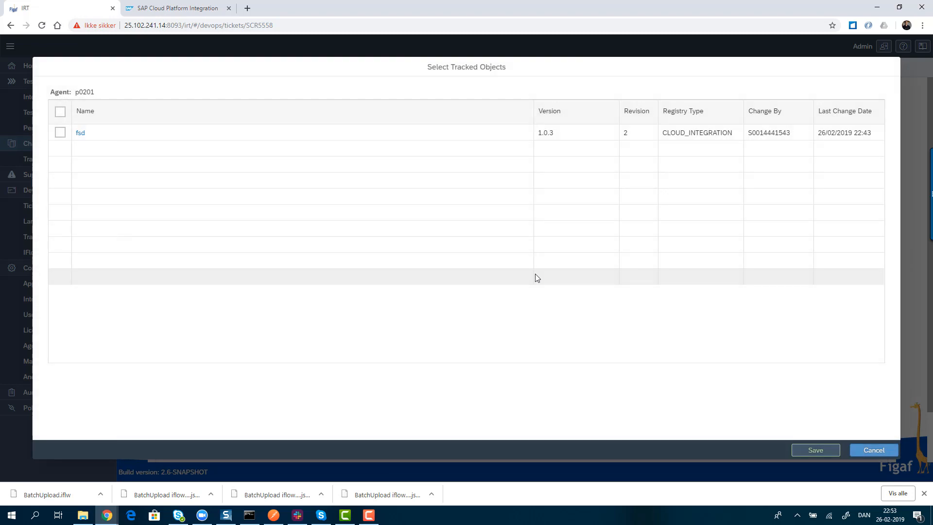
click(60, 131)
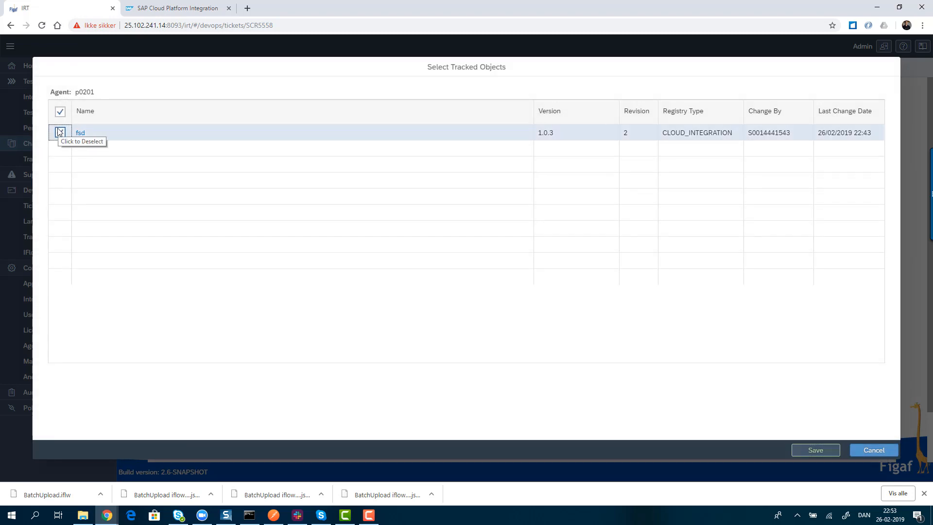
click(815, 450)
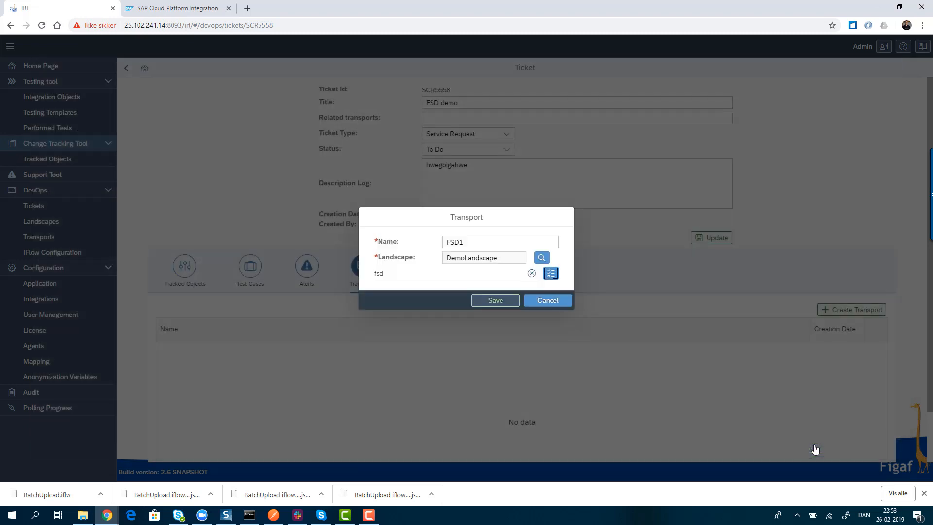
click(503, 307)
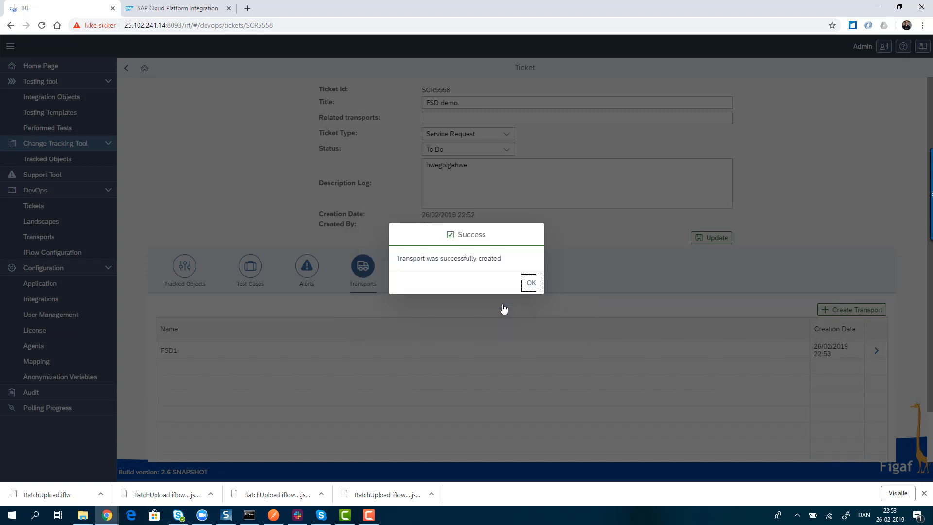
click(531, 284)
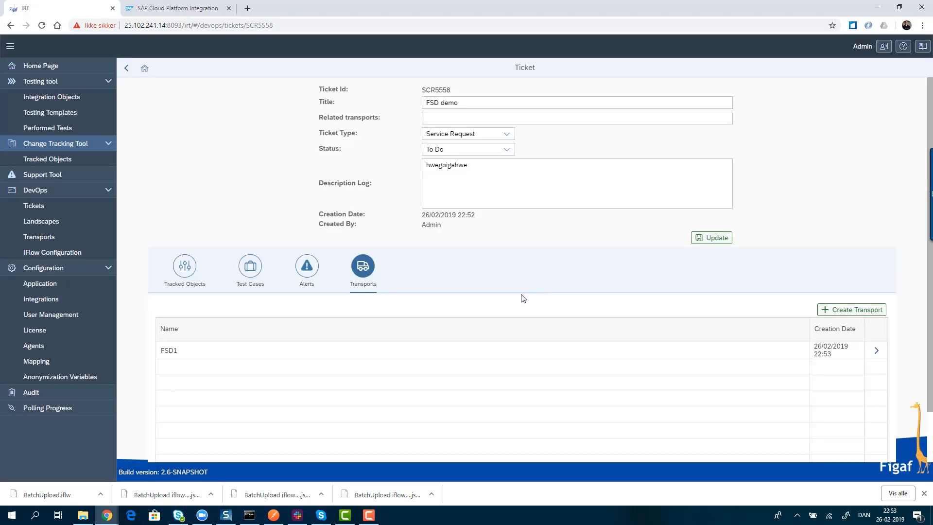
- Open the ticket's FSD1 transport, reload its details, and import fsd into the l4201 (qa) system
click(877, 350)
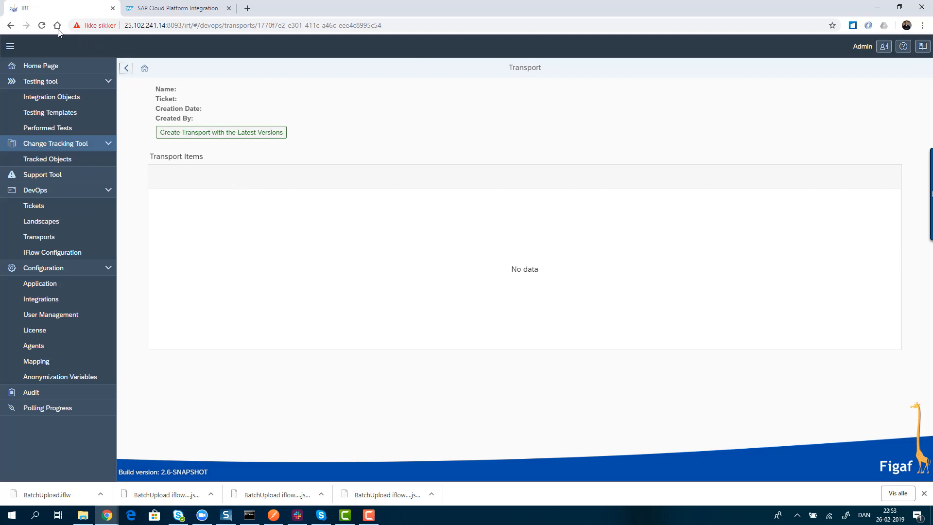
click(42, 25)
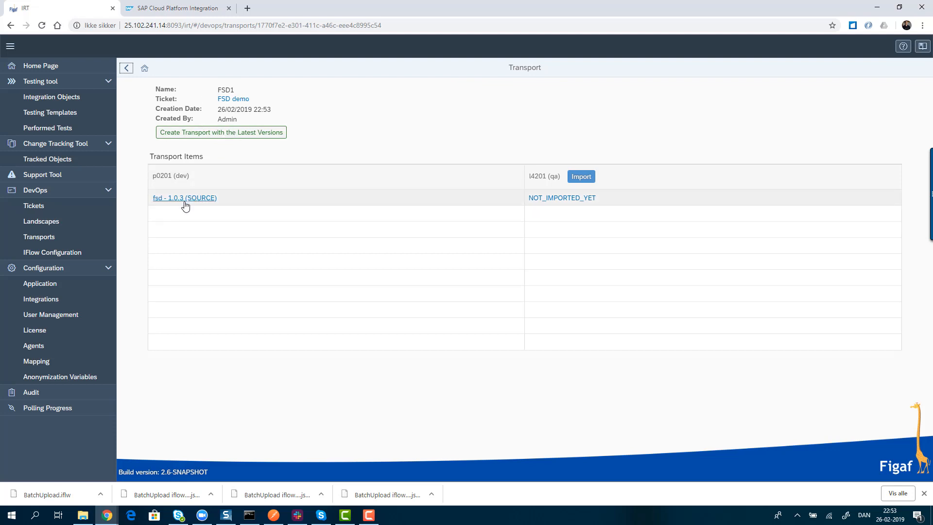
click(575, 176)
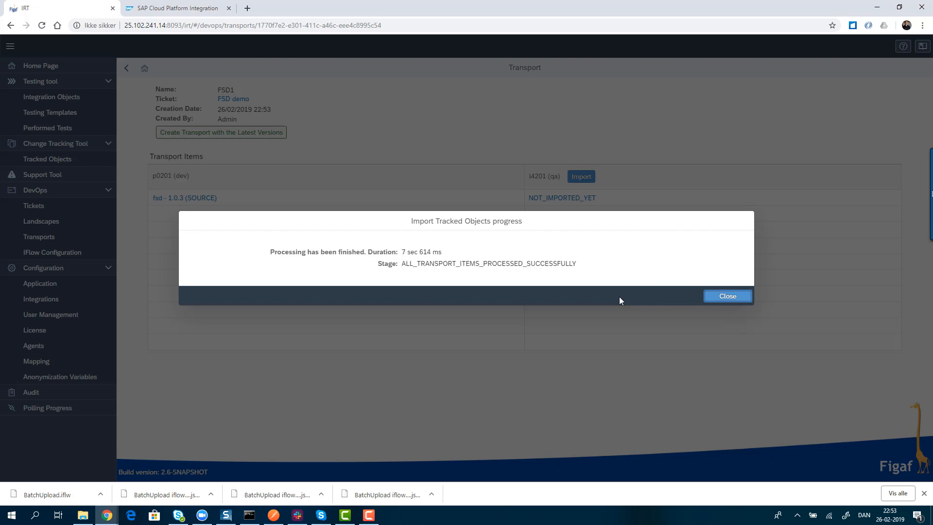
click(720, 303)
- Switch to SAP Cloud Platform Integration on l4201, refresh the design packages, and view the artifacts of the demo package
mouse_move(110, 515)
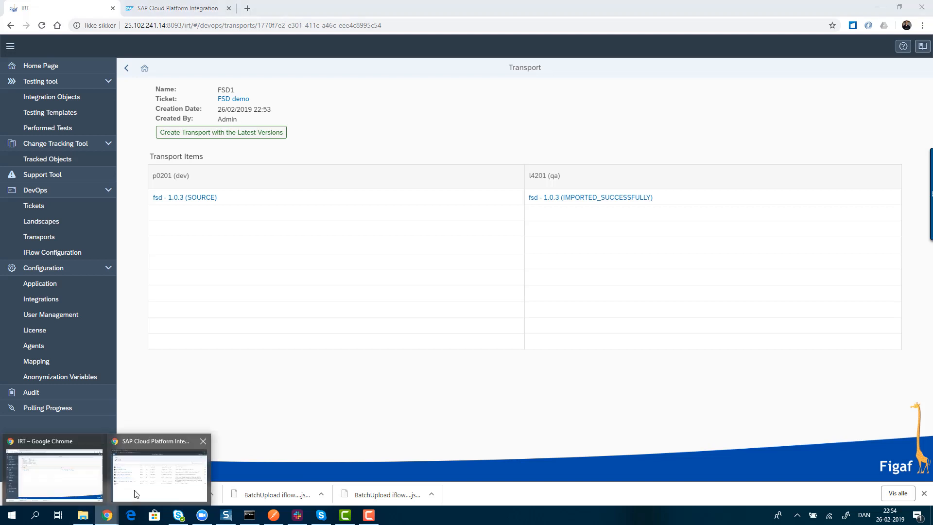
click(160, 469)
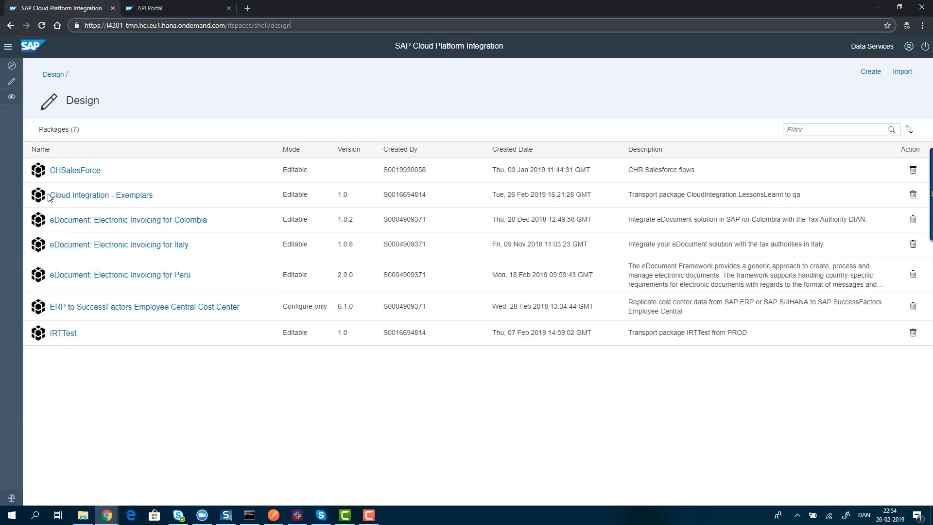
click(11, 81)
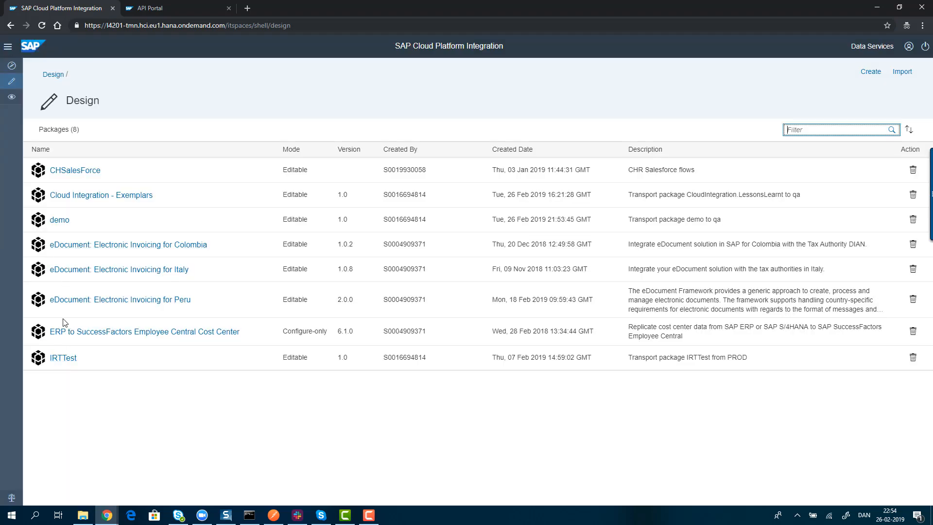
click(61, 223)
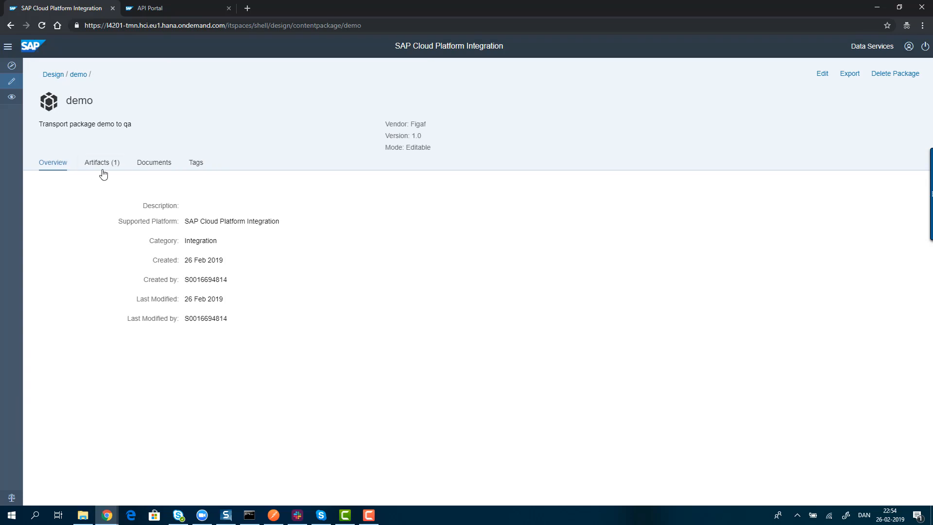
click(103, 171)
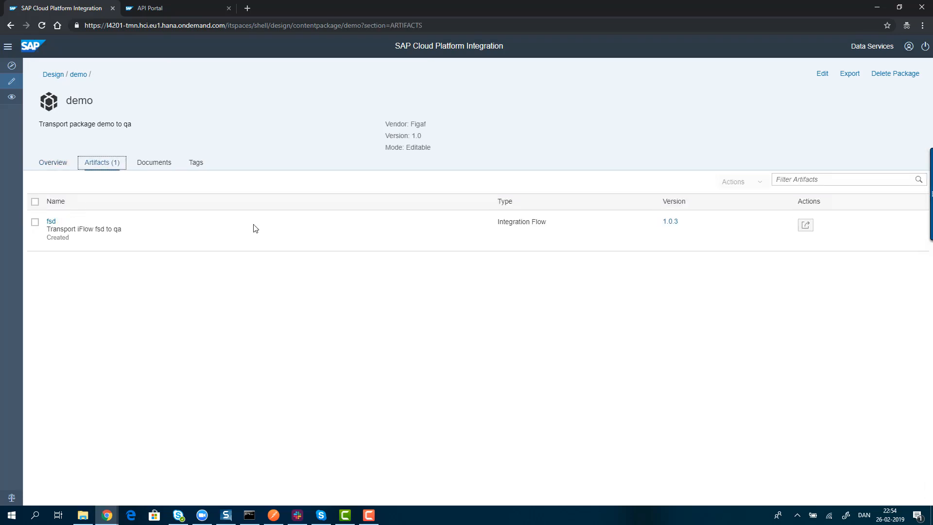
- Check the targethost parameter in the configuration of the transported fsd integration flow, then close the configuration and leave the QA system's window
click(805, 225)
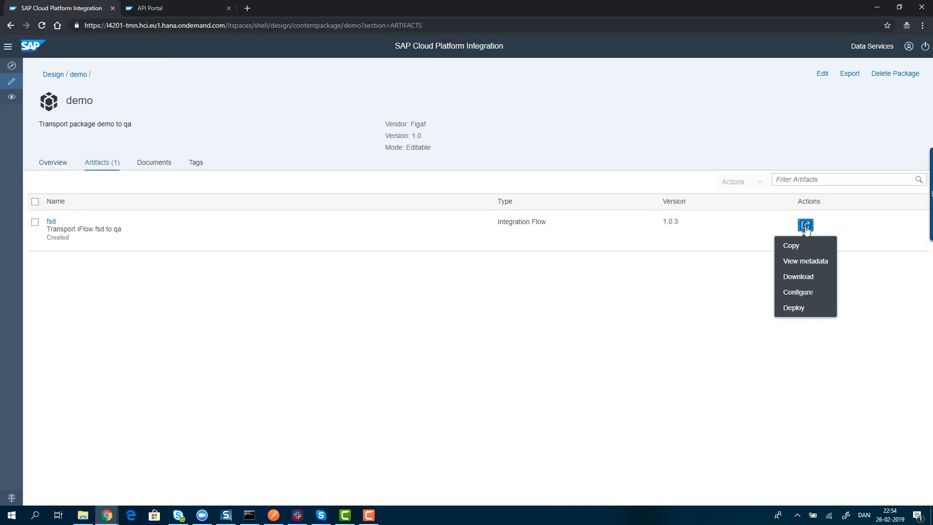
click(800, 292)
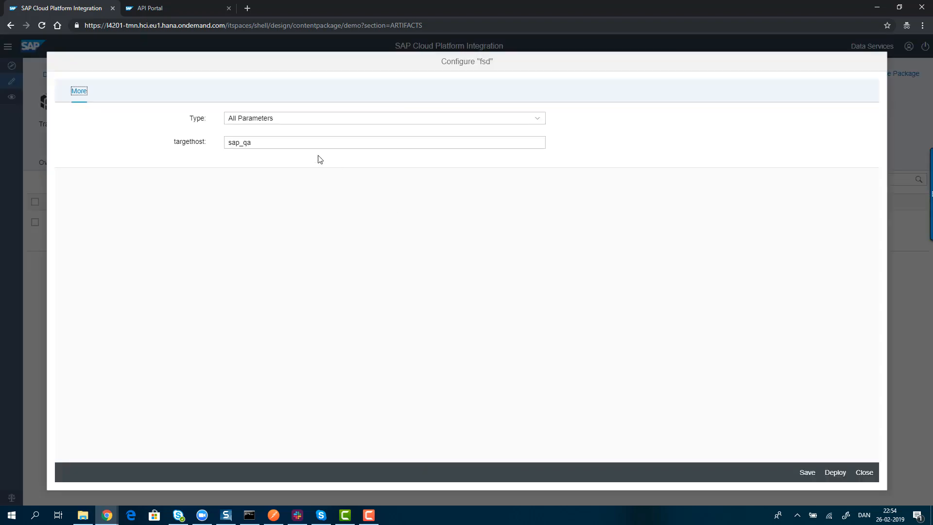
drag(252, 143, 199, 151)
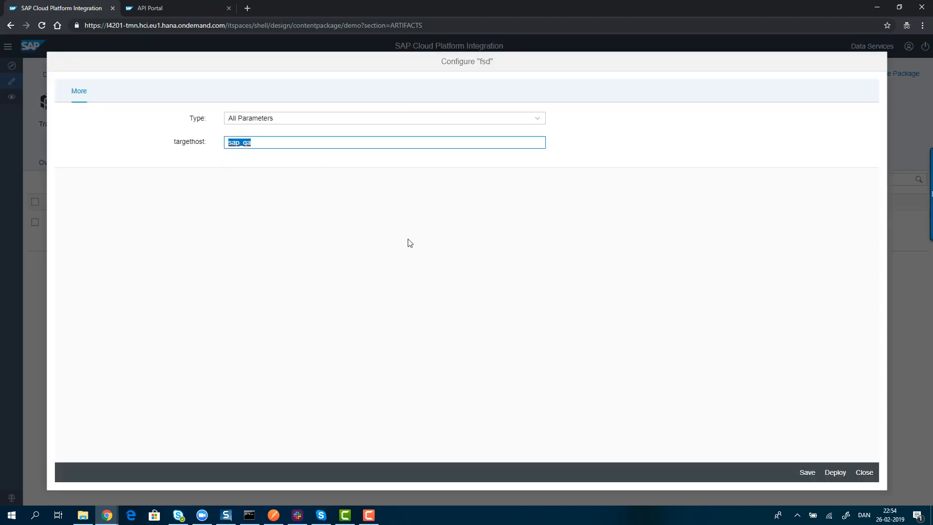
click(864, 473)
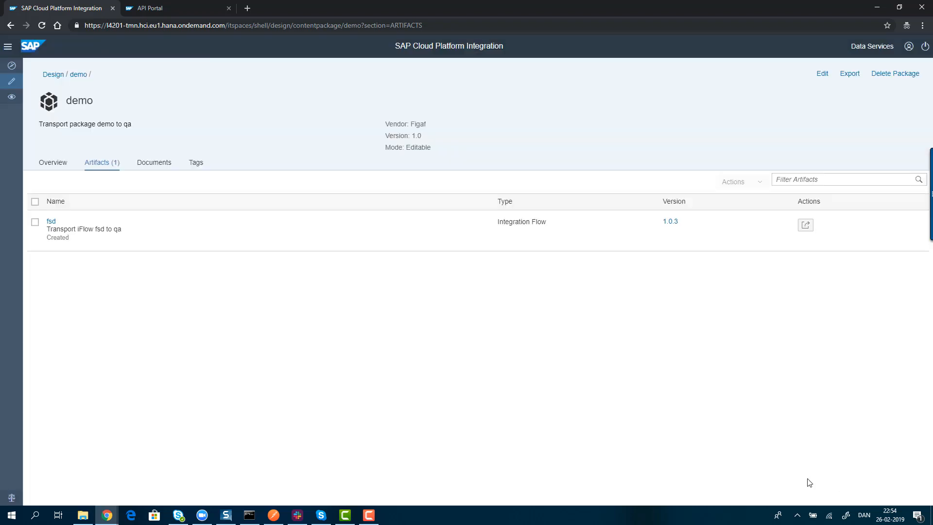
click(877, 7)
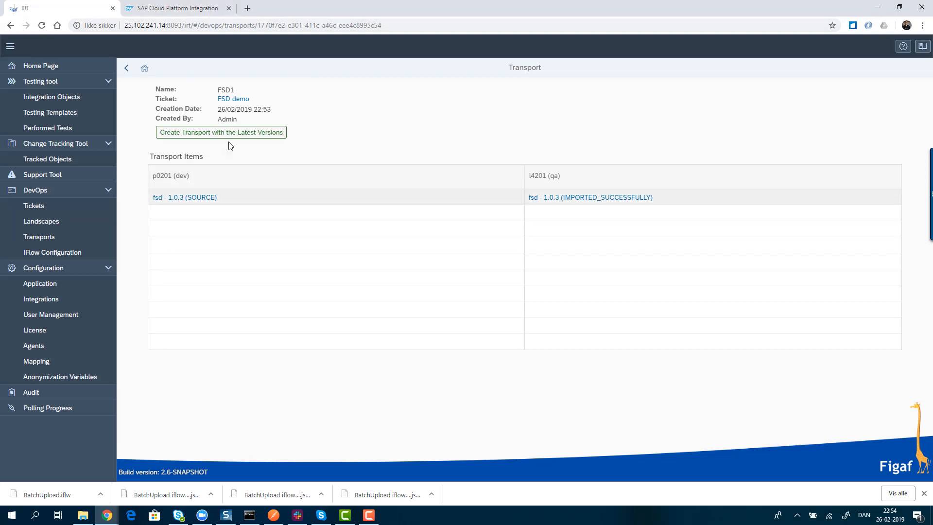
- Close the p0201 synchronization results and sort the tracked objects by last change date, newest first
click(206, 10)
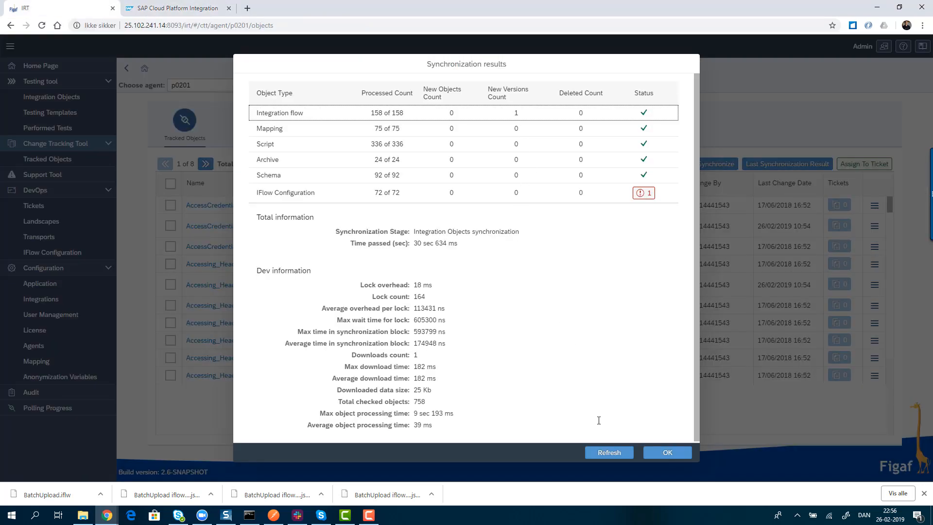
click(668, 454)
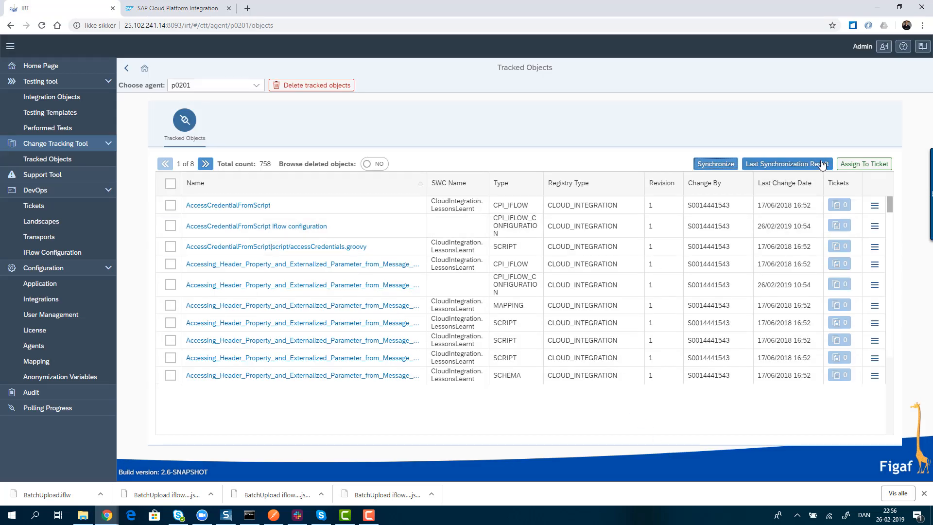
click(797, 183)
click(780, 218)
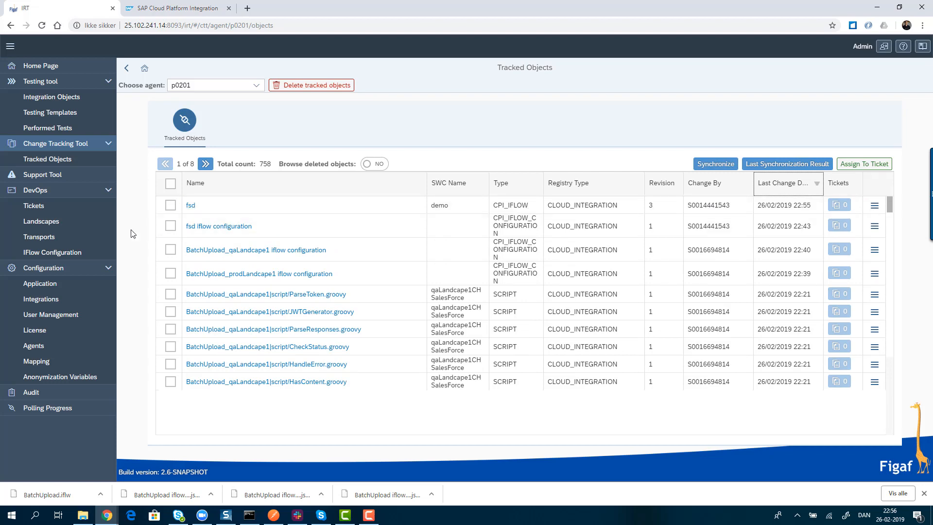
- In the FSD demo ticket, update the p0201 fsd object to the latest version and expand its version history
click(71, 213)
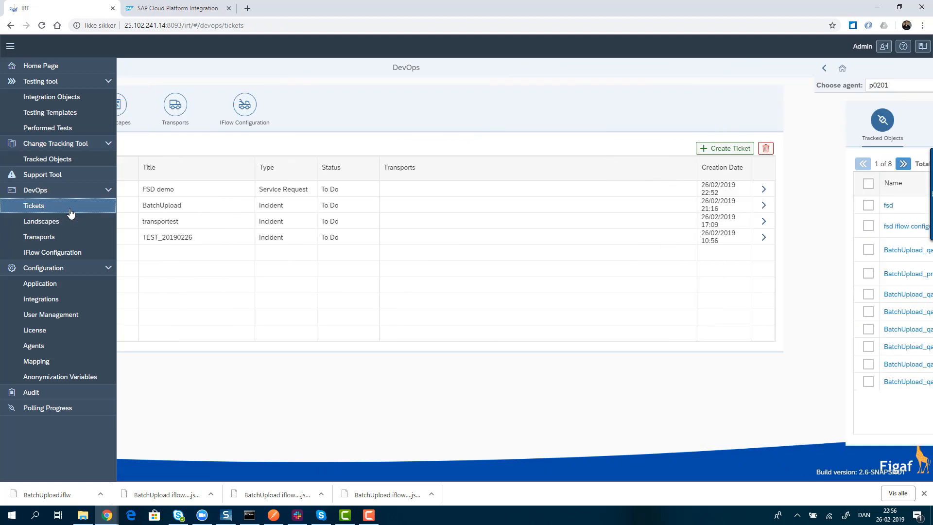
click(194, 189)
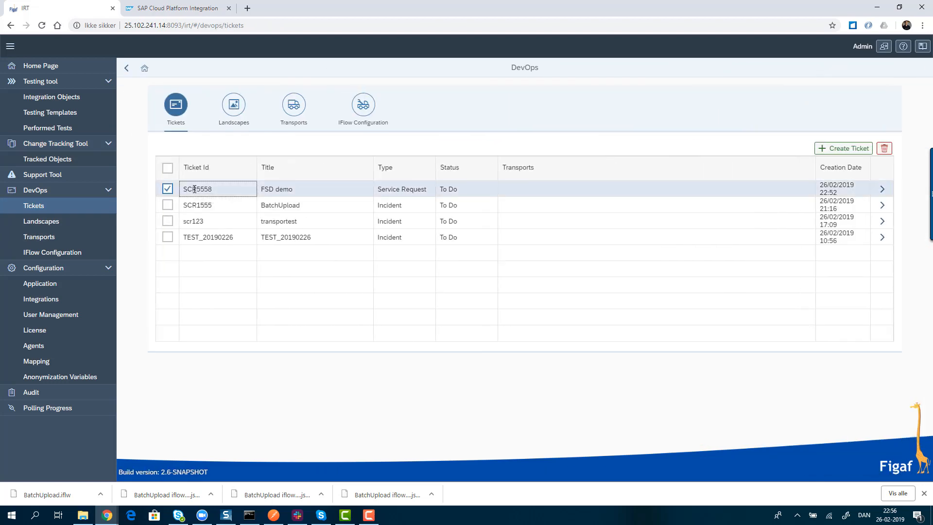
click(882, 190)
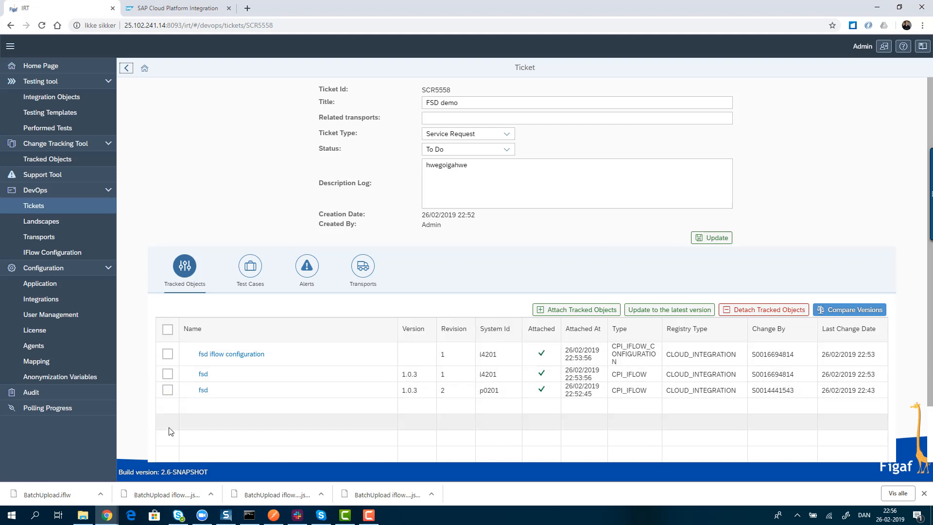
click(166, 390)
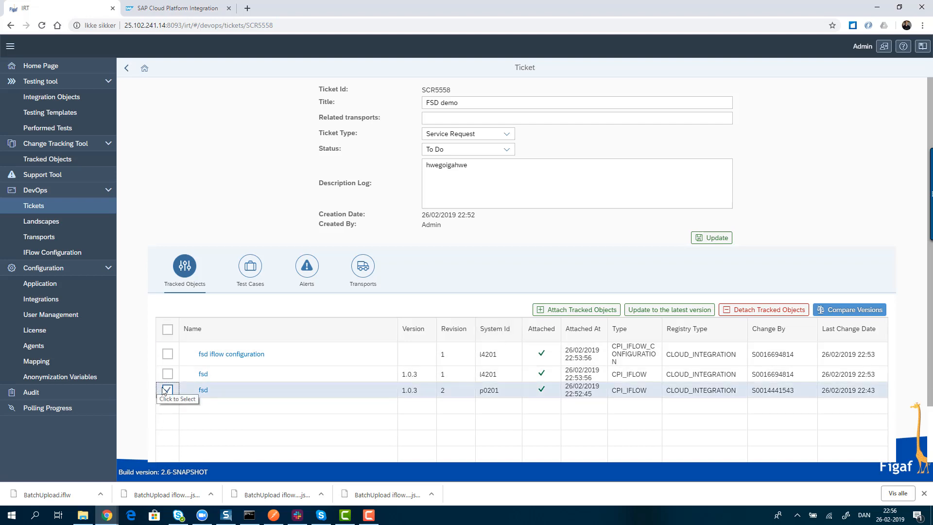
click(634, 310)
click(553, 284)
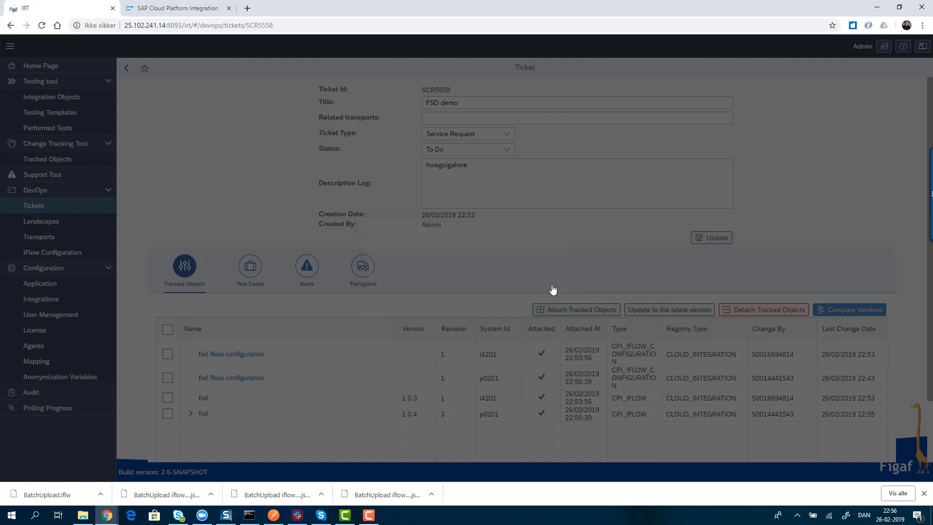
click(191, 413)
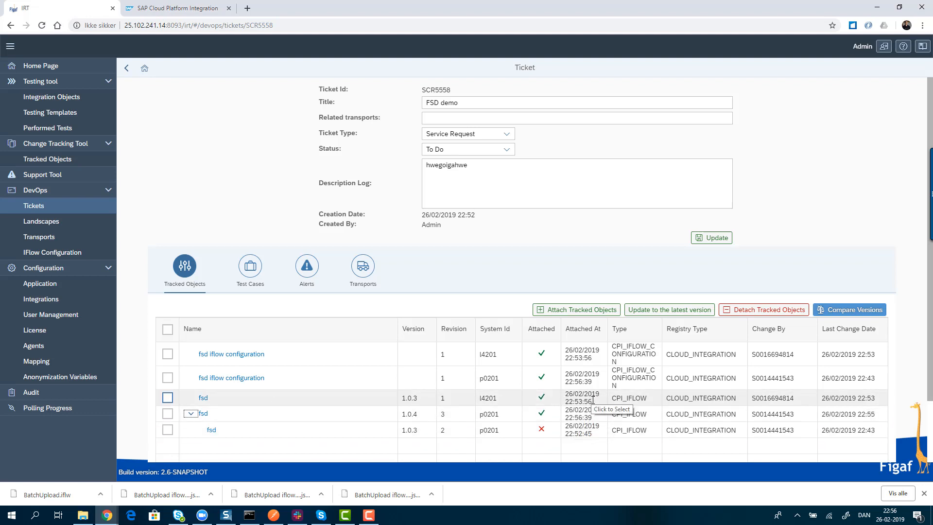
drag(594, 403, 572, 395)
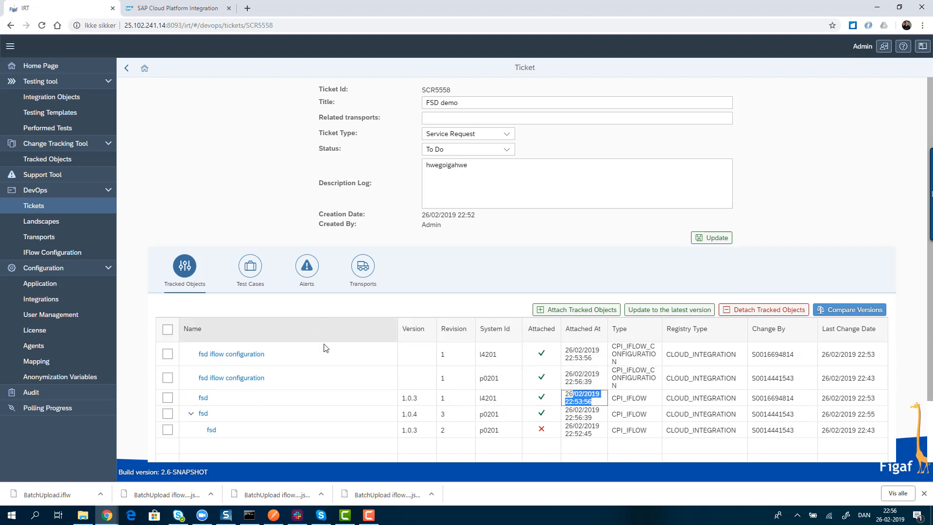
- Create a transport with the latest versions from FSD1 and import it into the l4201 (qa) system
click(363, 269)
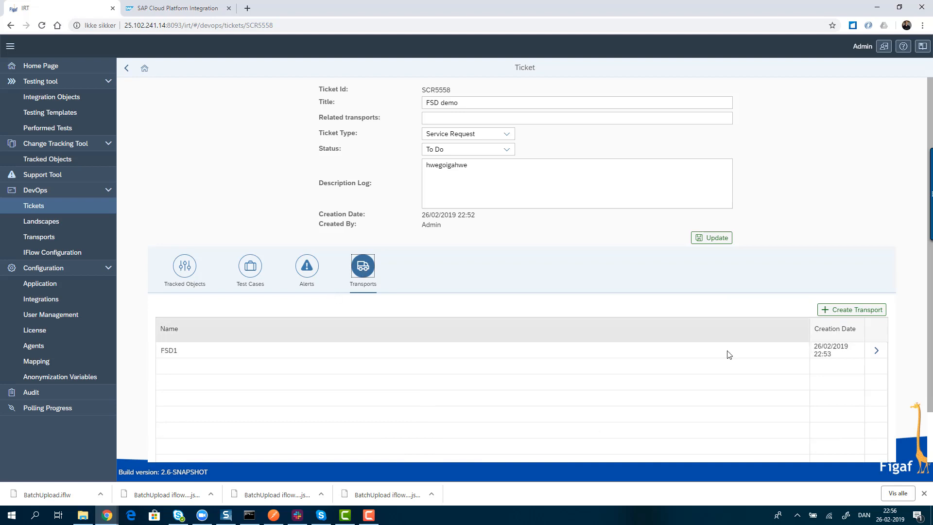
click(871, 356)
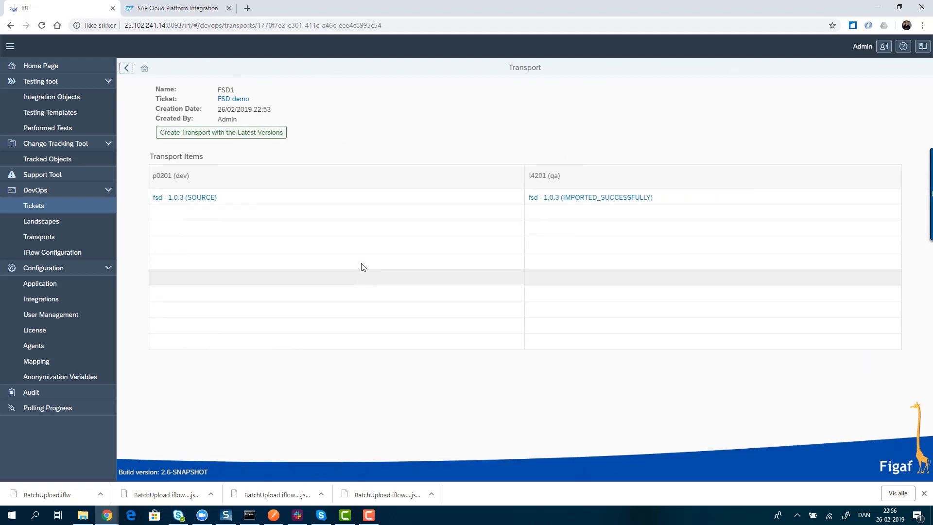
click(213, 132)
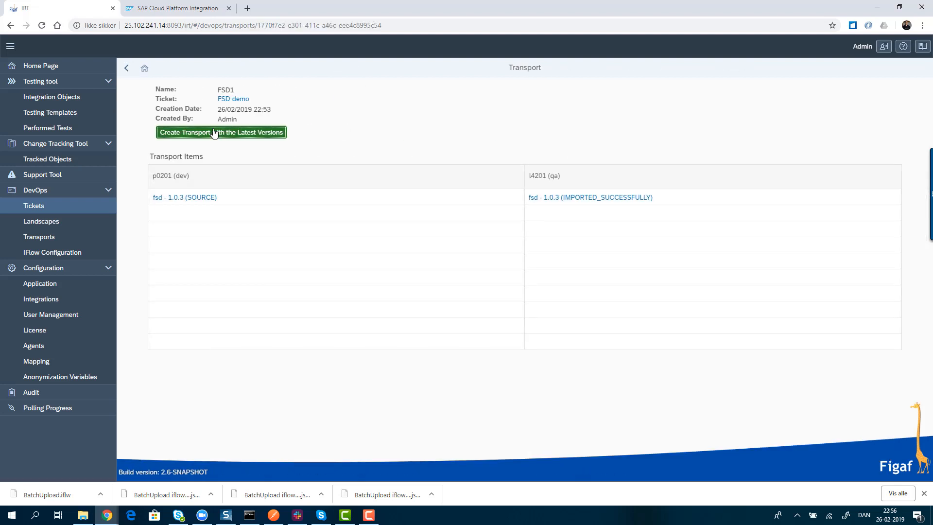
click(531, 284)
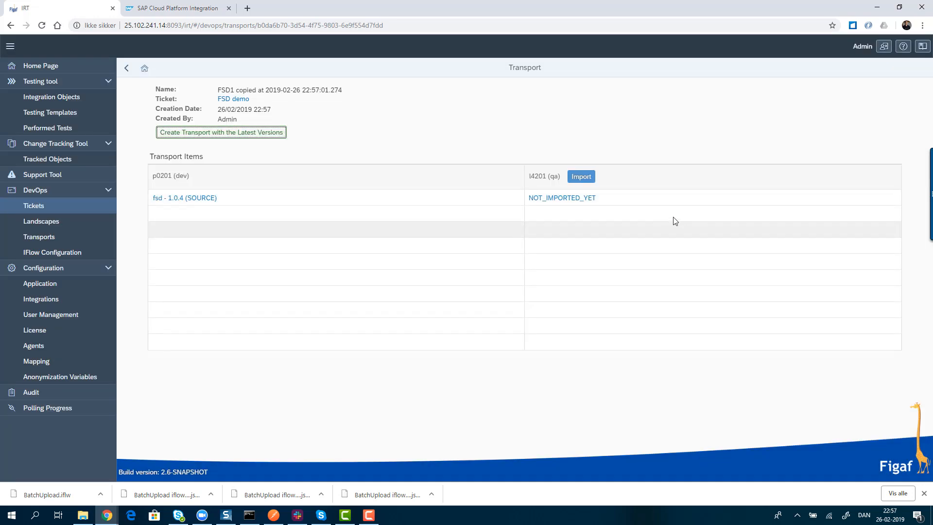
click(574, 177)
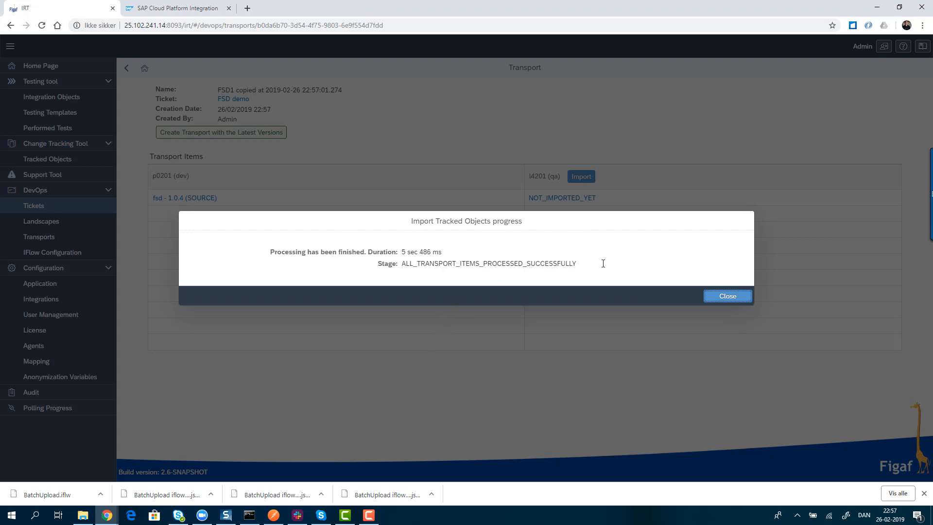
click(714, 296)
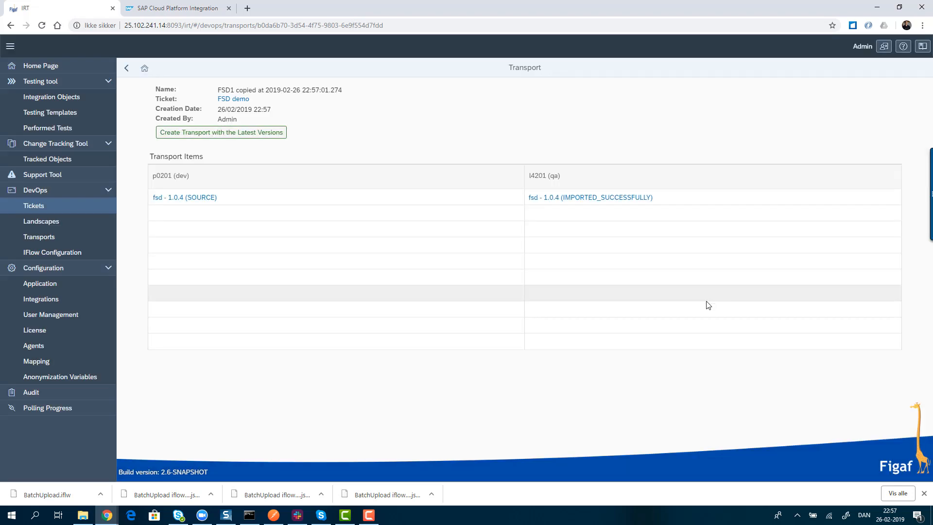
- Return to the FSD demo ticket's tracked objects and examine the version history of fsd on l4201
click(228, 101)
click(184, 277)
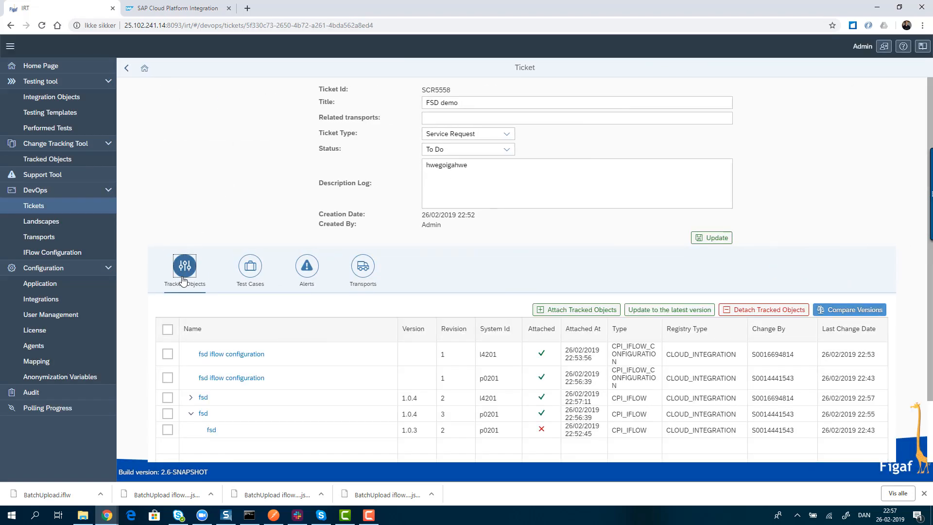
click(190, 397)
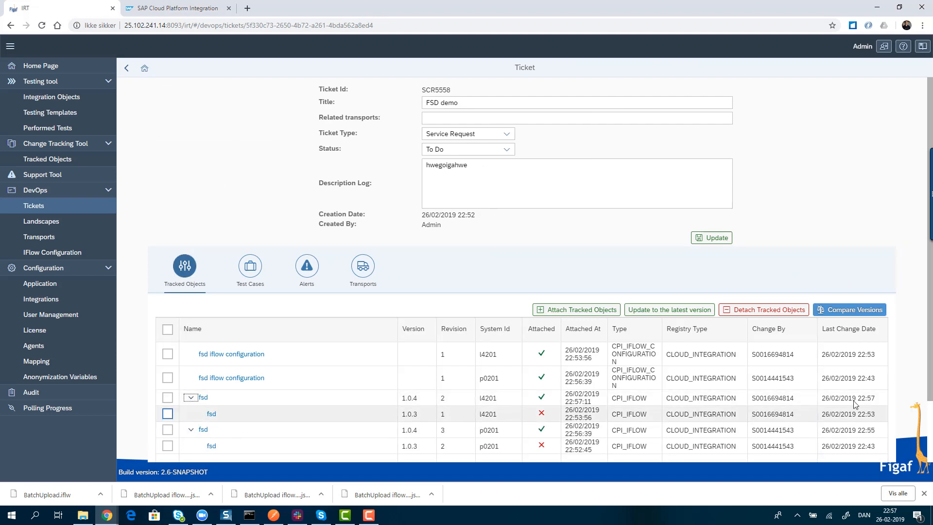
- Compare versions 1.0.3 and 1.0.4 of the p0201 fsd iflow in its change log
click(204, 430)
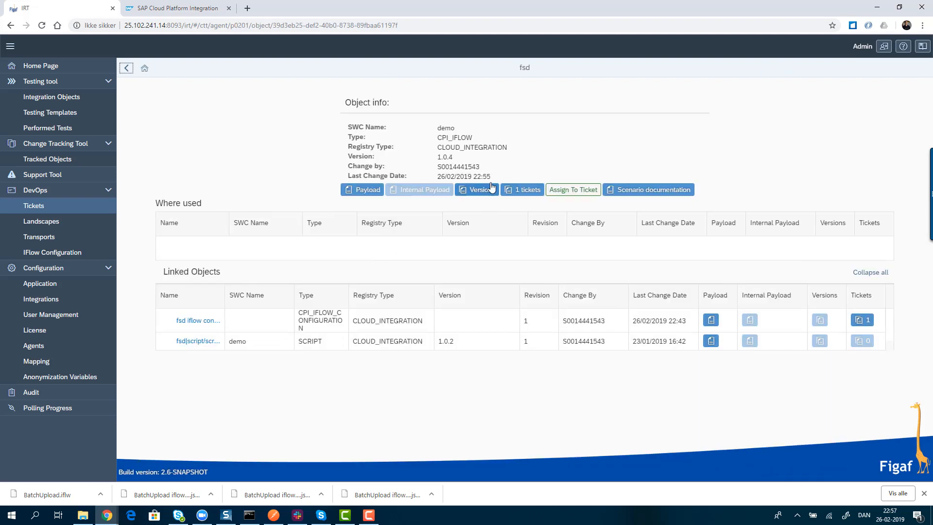
click(484, 193)
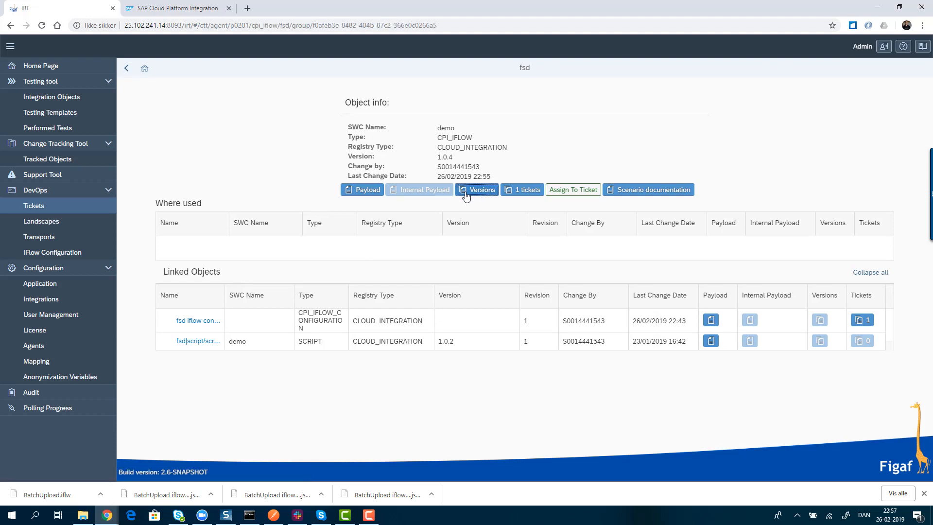
click(160, 152)
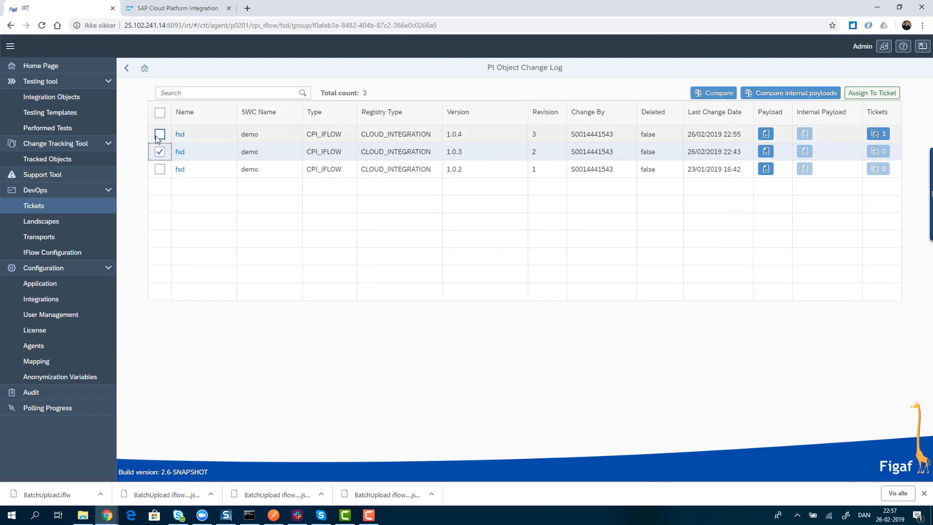
click(160, 134)
click(727, 93)
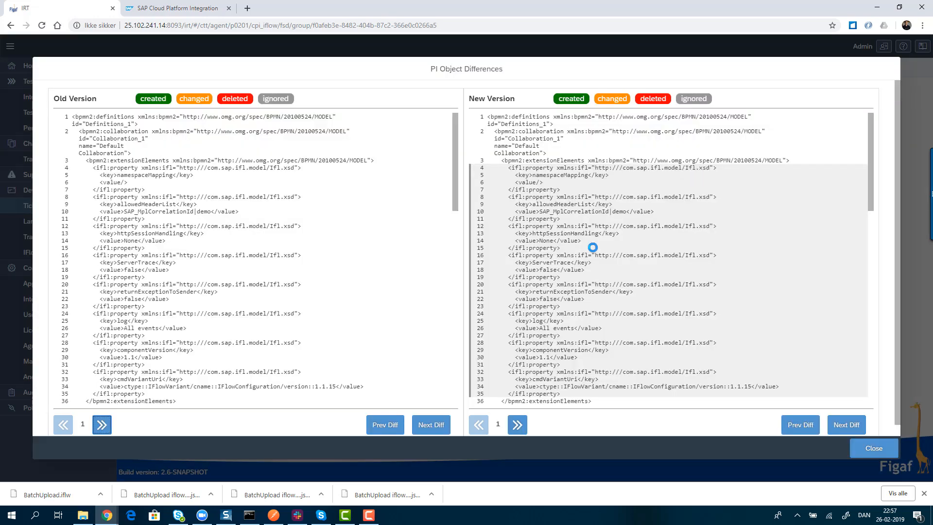
- Go to the next difference in both the old and new version, examine the changed headerTable value, and close the comparison
click(846, 424)
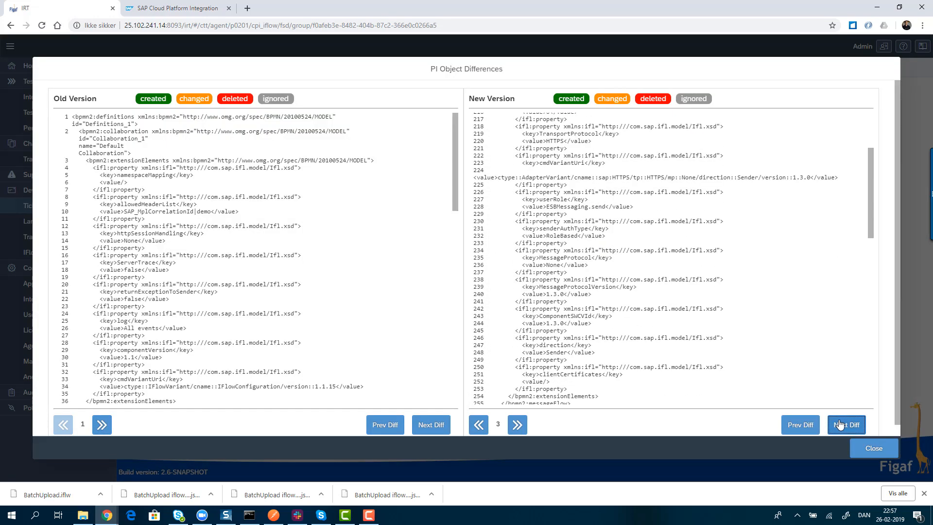
click(419, 430)
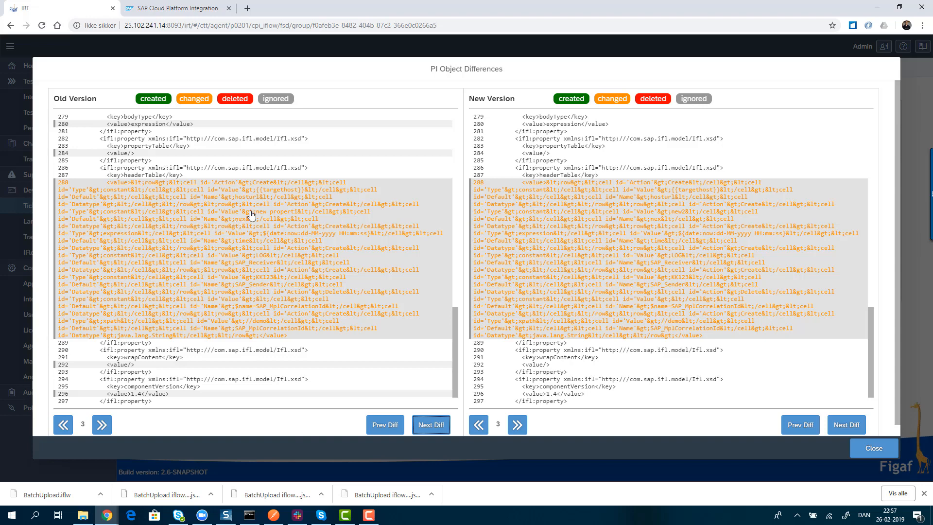
drag(248, 212, 300, 216)
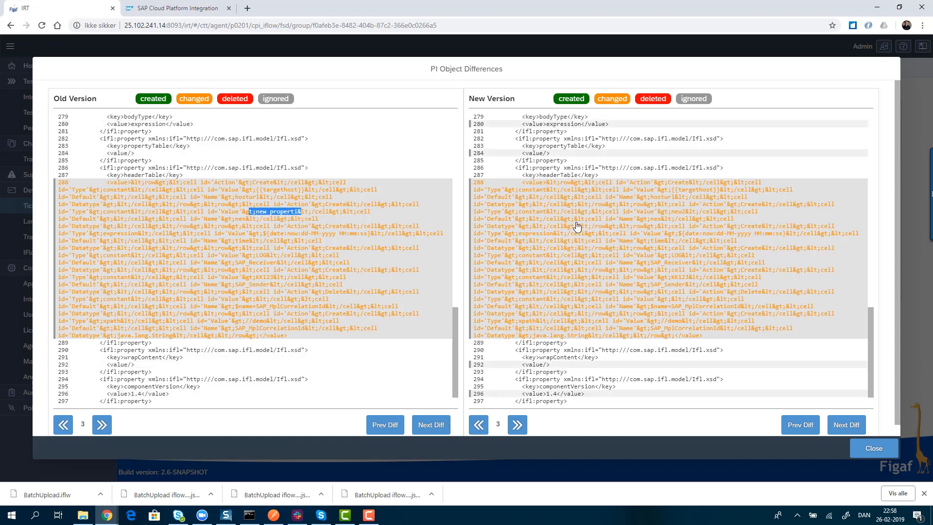
click(672, 214)
drag(671, 215, 689, 216)
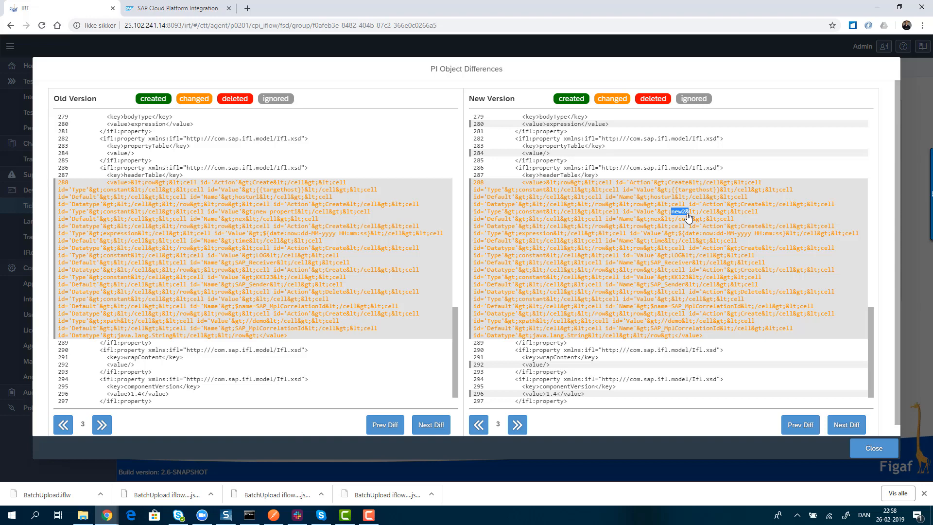
scroll(688, 217, down, 2)
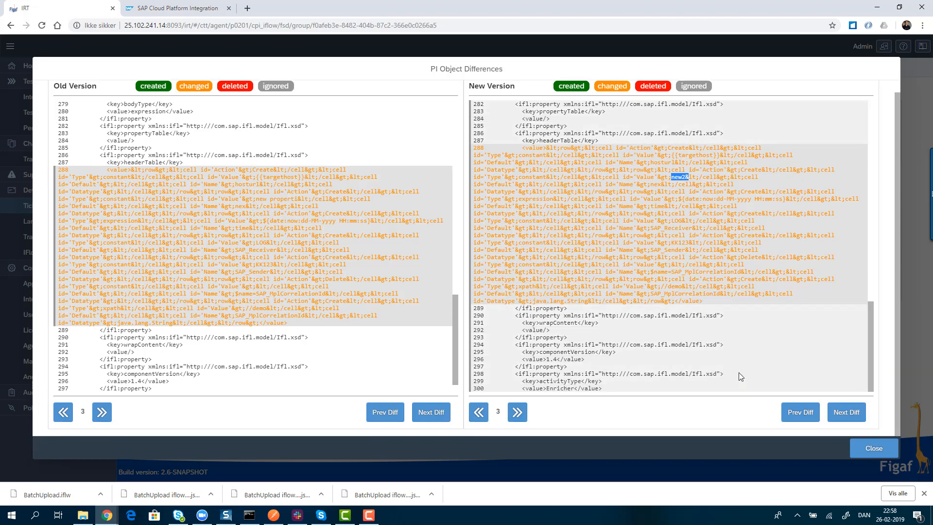
click(868, 449)
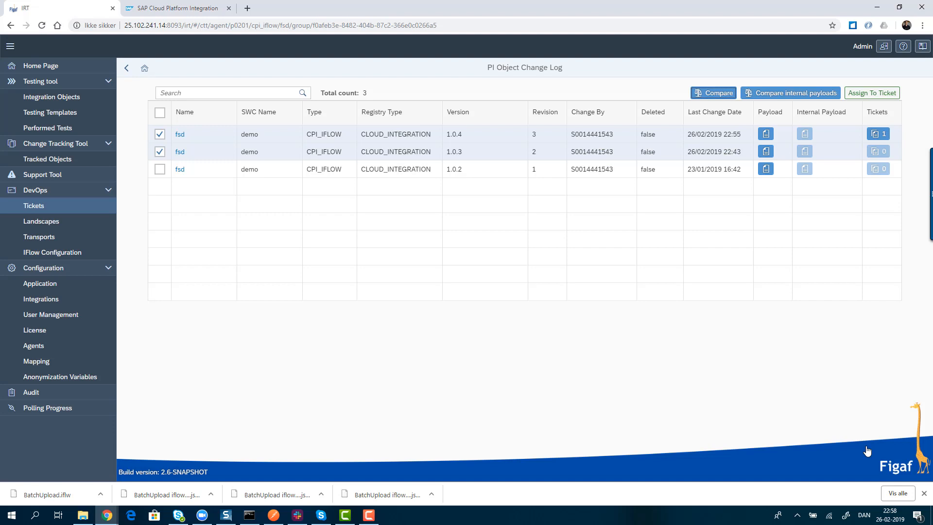